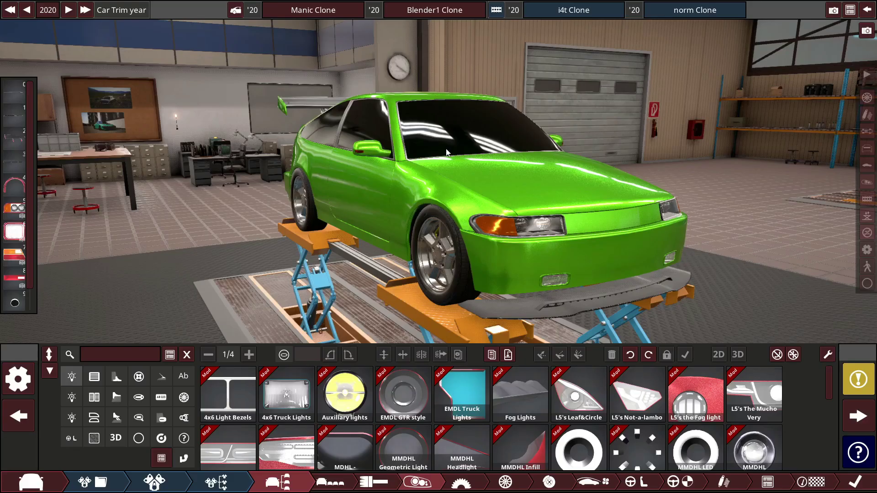
Step: Examine the green car's front, side and rear body and its existing lights
{"action": "scroll", "coordinate": [446, 149], "scroll_direction": "up", "scroll_amount": 1}
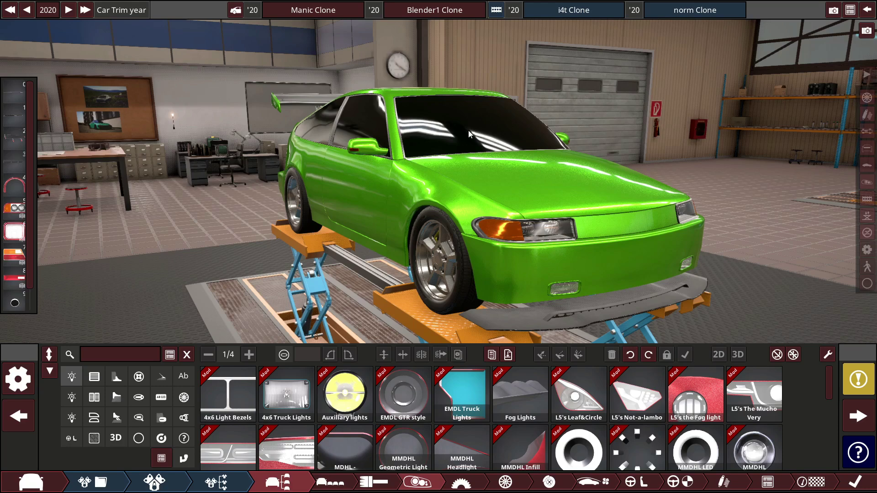
{"action": "scroll", "coordinate": [376, 186], "scroll_direction": "down", "scroll_amount": 2}
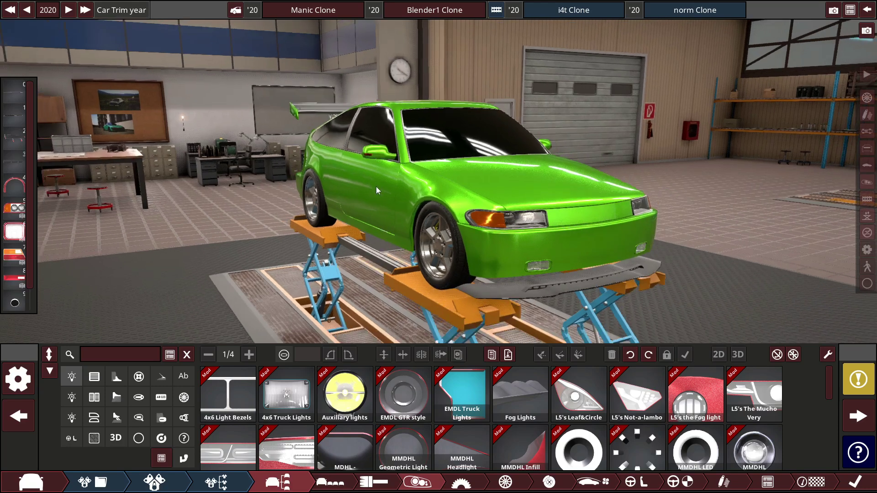
{"action": "scroll", "coordinate": [376, 186], "scroll_direction": "up", "scroll_amount": 3}
{"action": "scroll", "coordinate": [376, 185], "scroll_direction": "down", "scroll_amount": 1}
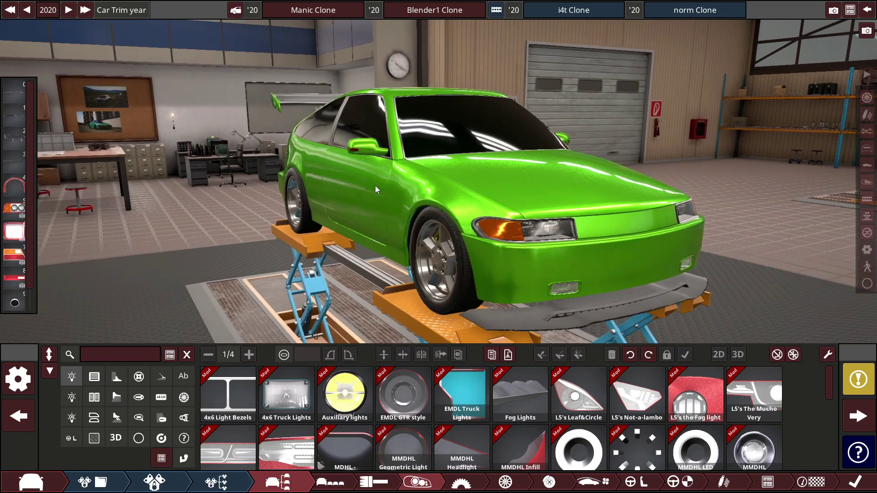
{"action": "scroll", "coordinate": [493, 155], "scroll_direction": "down", "scroll_amount": 1}
{"action": "right_click_drag", "start_coordinate": [529, 174], "coordinate": [648, 182]}
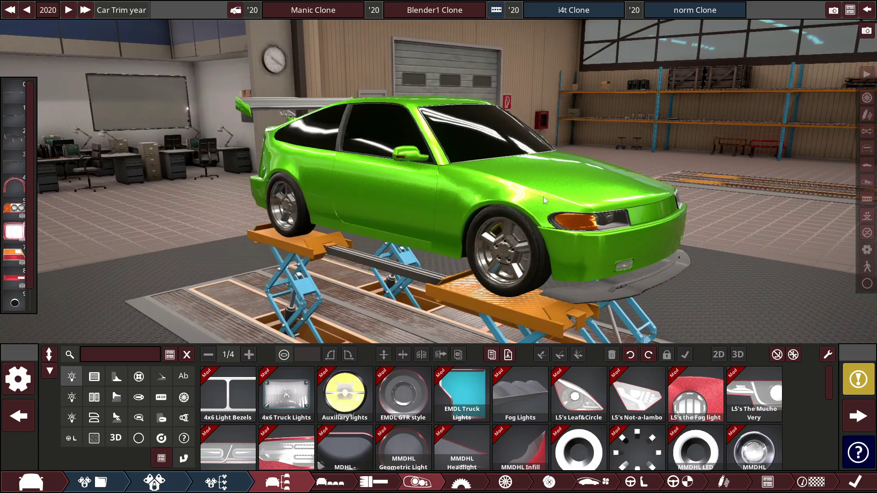
{"action": "scroll", "coordinate": [519, 193], "scroll_direction": "up", "scroll_amount": 5}
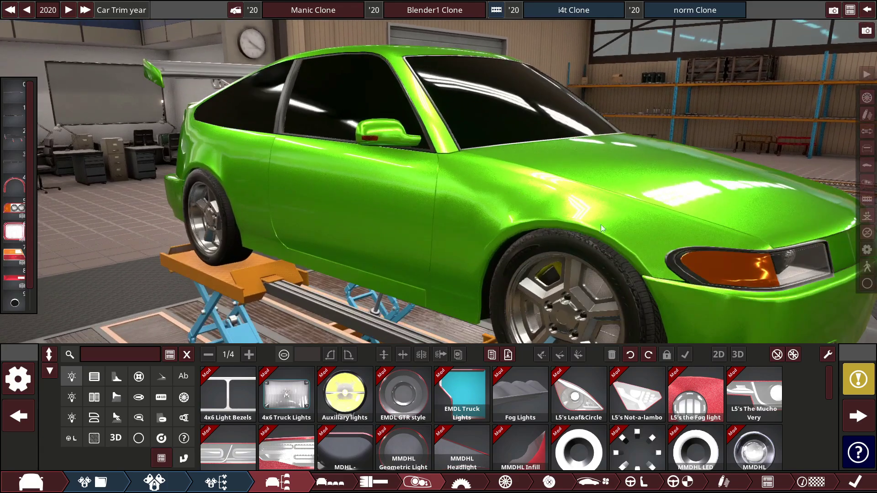
{"action": "scroll", "coordinate": [628, 213], "scroll_direction": "down", "scroll_amount": 3}
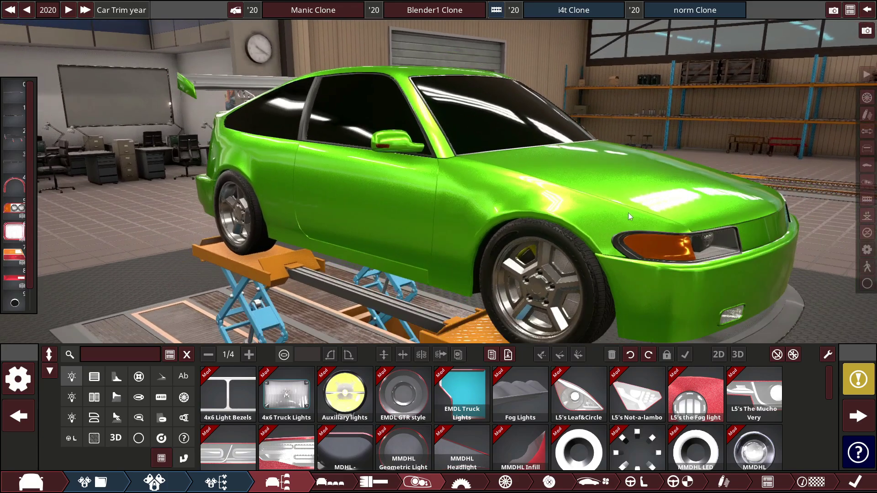
{"action": "right_click_drag", "start_coordinate": [633, 212], "coordinate": [596, 225]}
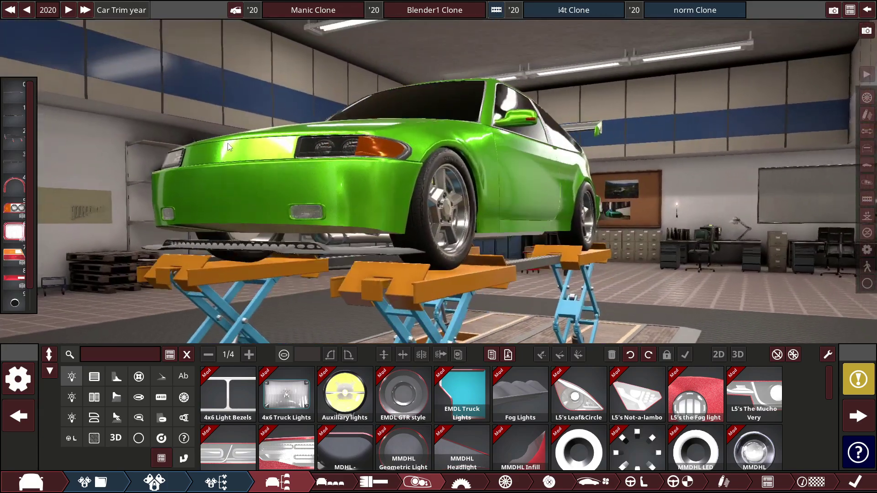
{"action": "scroll", "coordinate": [354, 144], "scroll_direction": "down", "scroll_amount": 2}
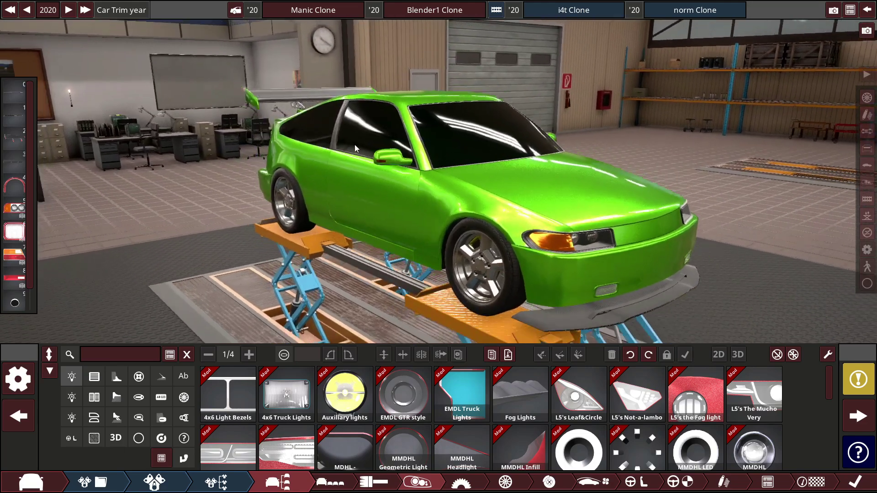
{"action": "scroll", "coordinate": [351, 144], "scroll_direction": "up", "scroll_amount": 1}
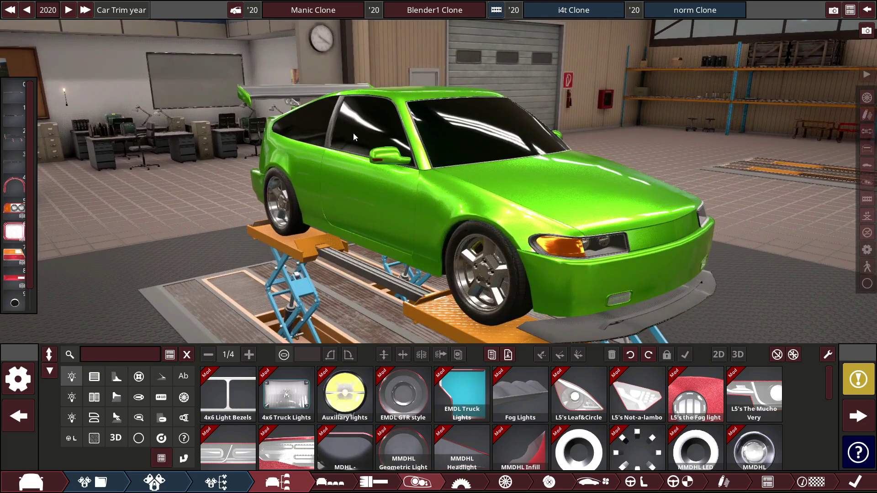
{"action": "scroll", "coordinate": [351, 152], "scroll_direction": "down", "scroll_amount": 2}
{"action": "right_click_drag", "start_coordinate": [355, 153], "coordinate": [467, 253]}
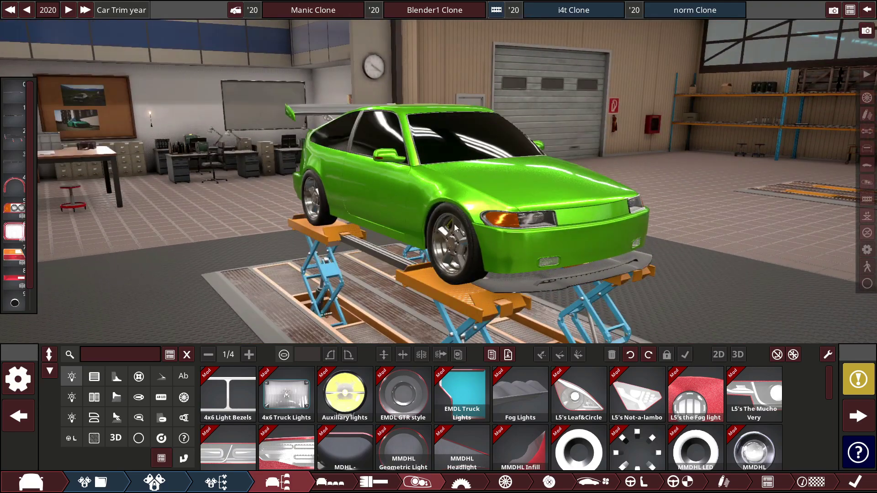
{"action": "scroll", "coordinate": [354, 185], "scroll_direction": "up", "scroll_amount": 1}
{"action": "right_click_drag", "start_coordinate": [493, 205], "coordinate": [435, 200]}
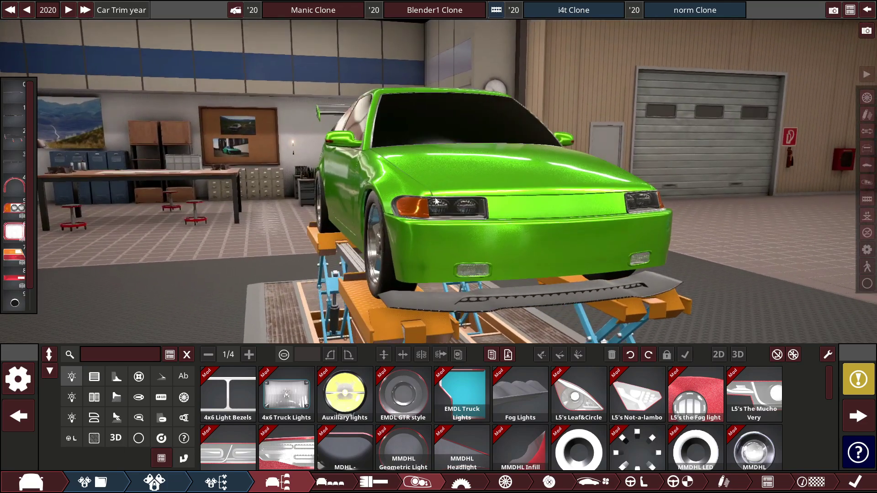
{"action": "right_click_drag", "start_coordinate": [328, 184], "coordinate": [544, 148]}
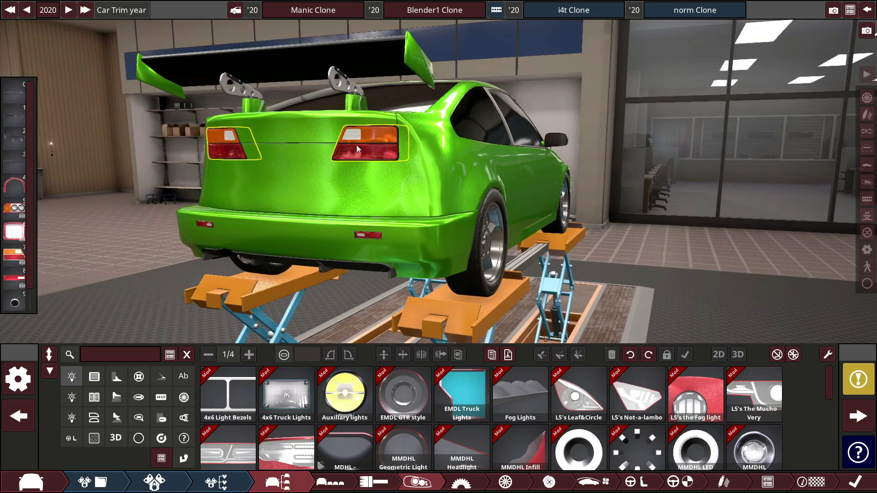
{"action": "right_click_drag", "start_coordinate": [608, 159], "coordinate": [503, 183]}
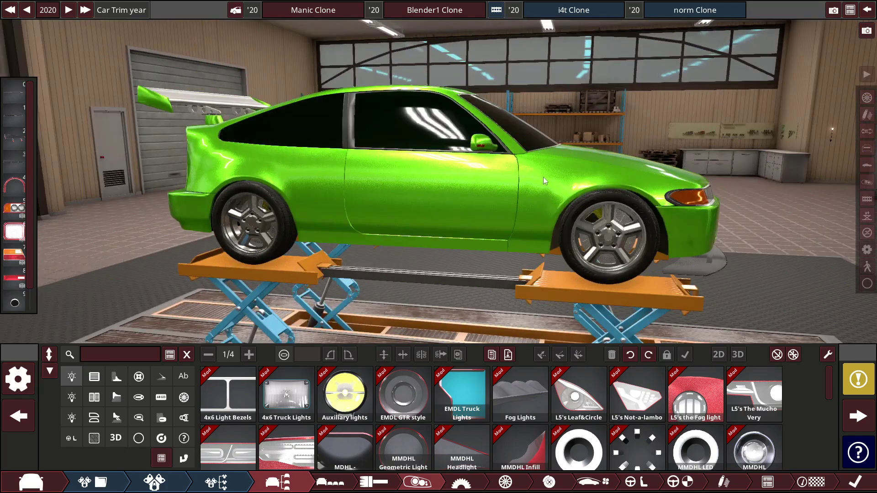
Step: Place a rectangular orange marker light on the front fender between the door and the front wheel arch
{"action": "right_click_drag", "start_coordinate": [582, 191], "coordinate": [249, 315]}
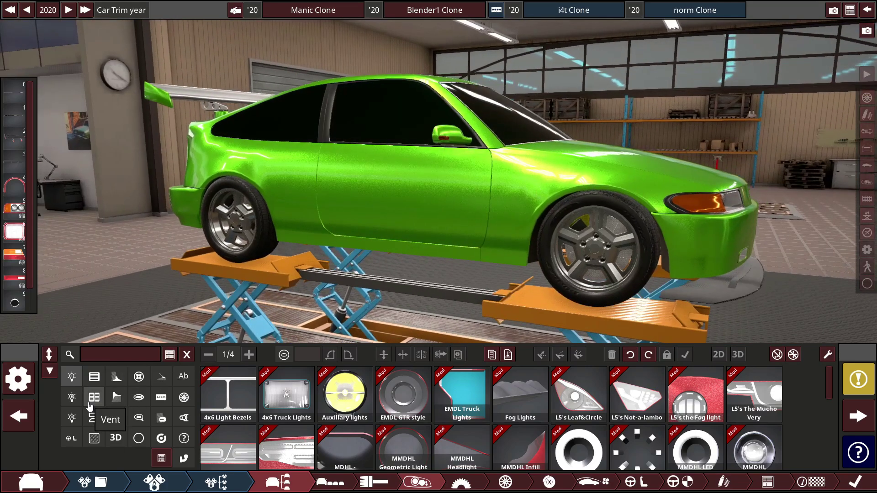
{"action": "left_click", "coordinate": [72, 416]}
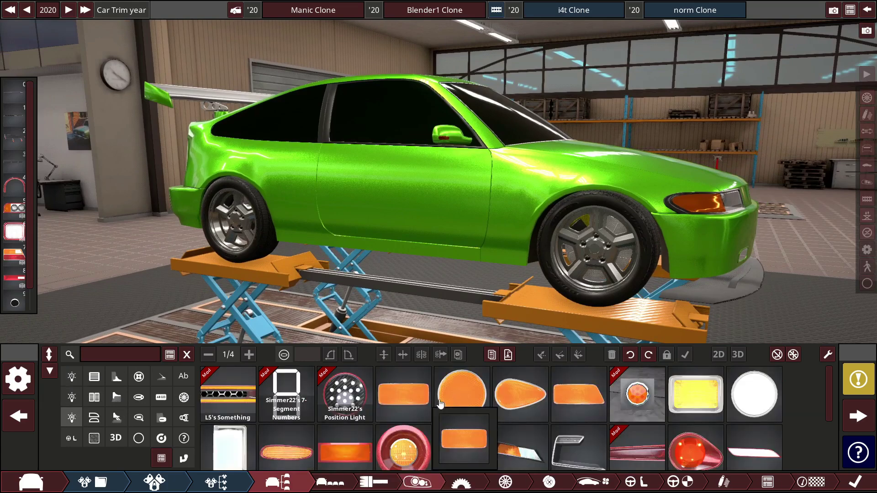
{"action": "left_click_drag", "start_coordinate": [409, 394], "coordinate": [513, 198]}
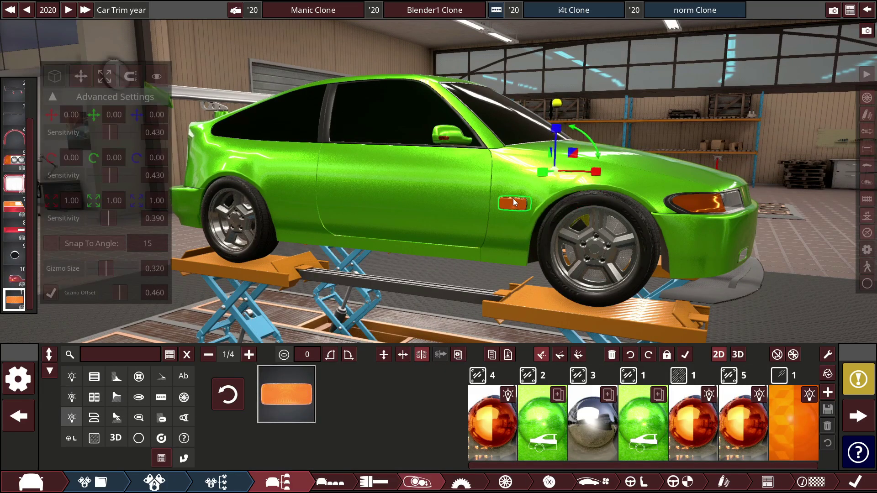
{"action": "left_click", "coordinate": [637, 108]}
Step: Inspect the tail lights and the side profile with the fender marker from several angles
{"action": "right_click_drag", "start_coordinate": [637, 105], "coordinate": [283, 118]}
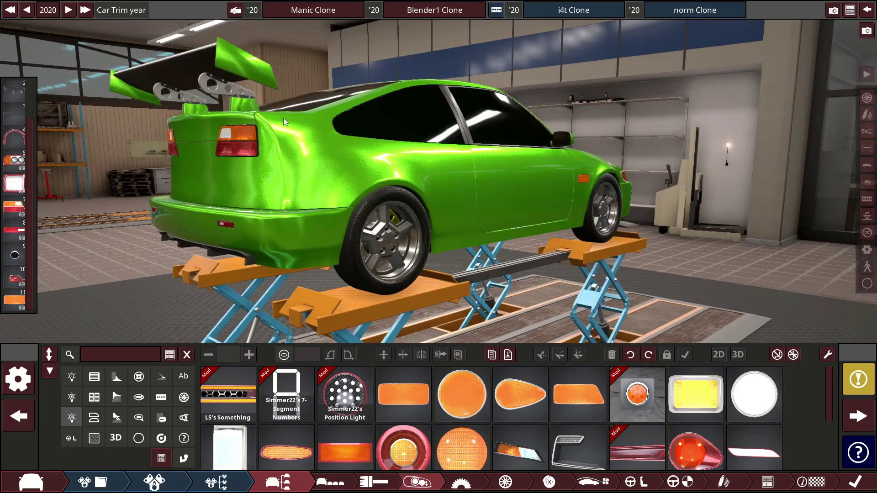
{"action": "right_click_drag", "start_coordinate": [232, 131], "coordinate": [448, 179]}
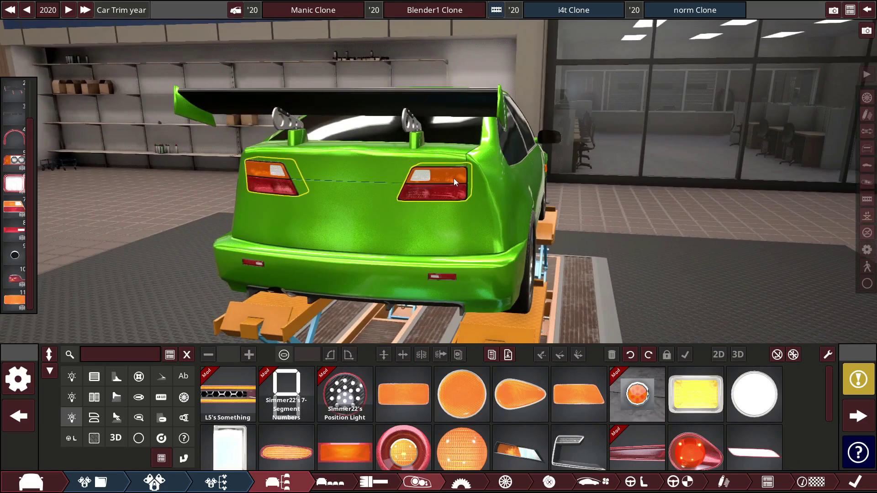
{"action": "scroll", "coordinate": [453, 179], "scroll_direction": "up", "scroll_amount": 5}
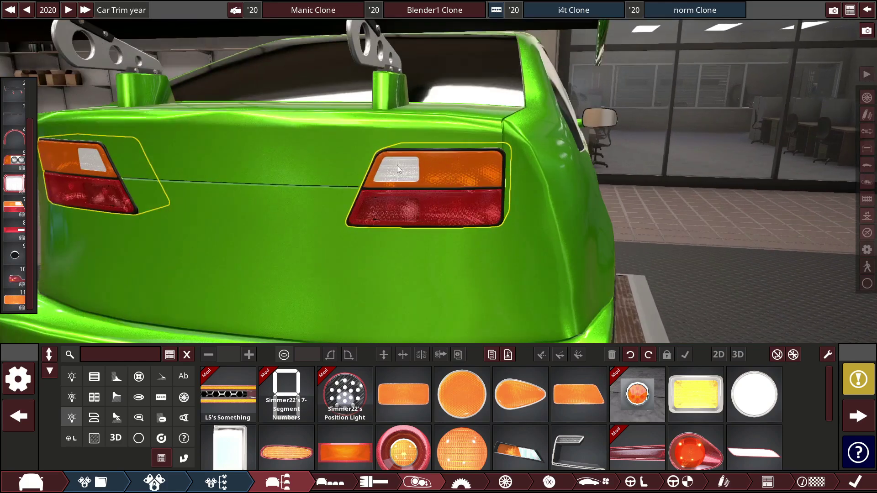
{"action": "scroll", "coordinate": [394, 167], "scroll_direction": "down", "scroll_amount": 4}
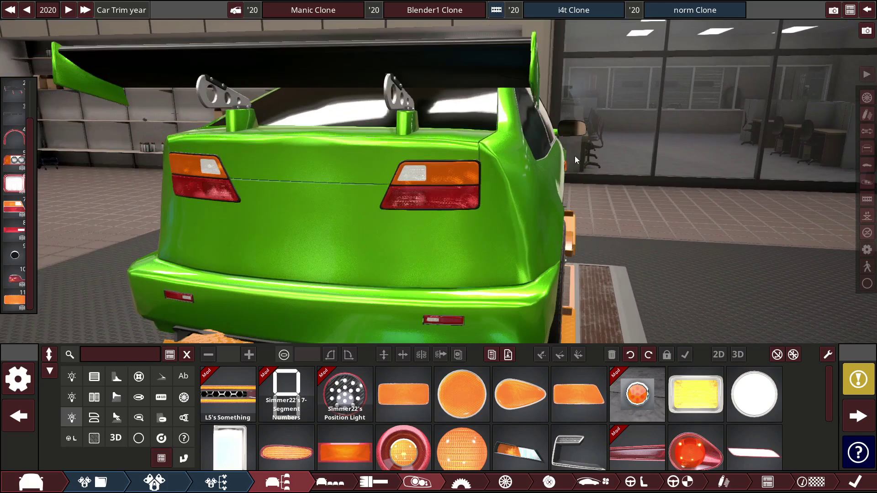
{"action": "right_click_drag", "start_coordinate": [574, 155], "coordinate": [195, 168]}
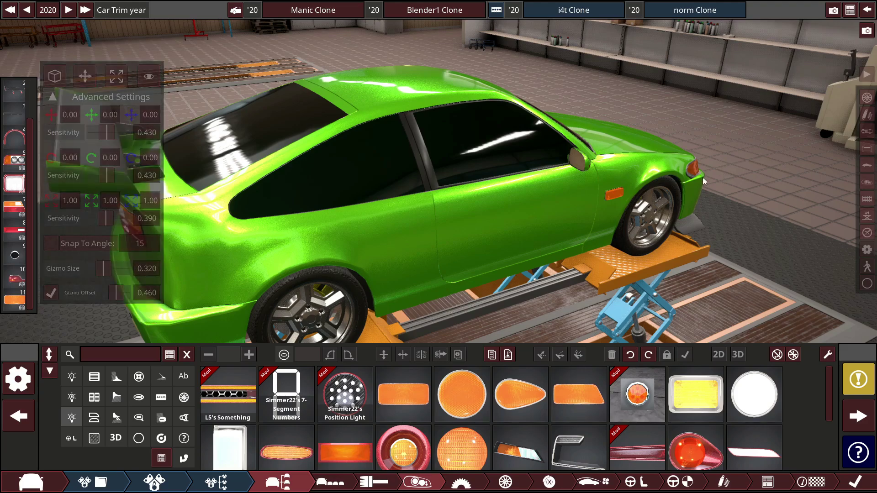
{"action": "right_click_drag", "start_coordinate": [703, 182], "coordinate": [472, 184]}
{"action": "right_click_drag", "start_coordinate": [390, 188], "coordinate": [842, 200]}
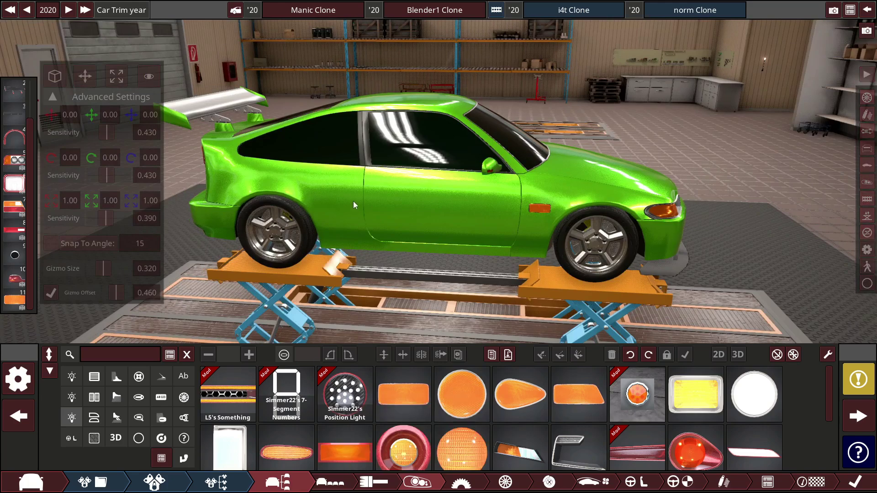
{"action": "right_click_drag", "start_coordinate": [346, 196], "coordinate": [477, 118]}
{"action": "right_click_drag", "start_coordinate": [410, 219], "coordinate": [489, 165]}
{"action": "right_click_drag", "start_coordinate": [546, 192], "coordinate": [628, 163]}
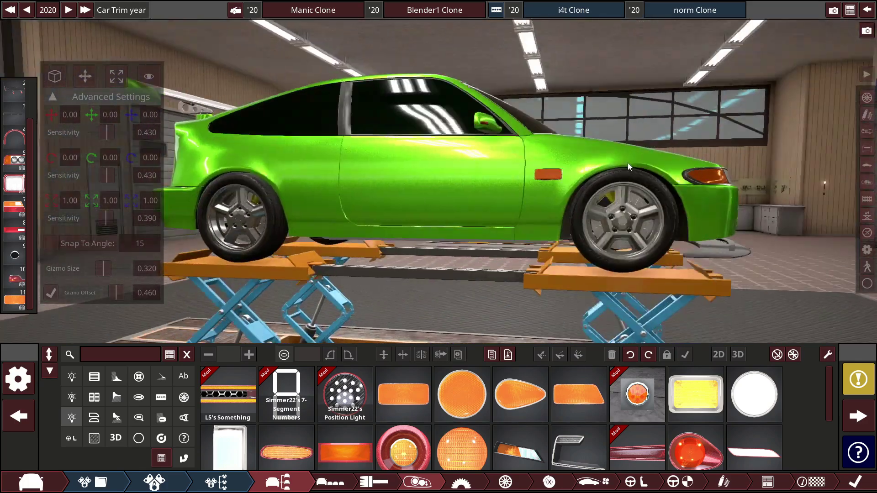
Step: Look through the body molding patch variants and check the gearbox and differential setup
{"action": "left_click", "coordinate": [138, 438]}
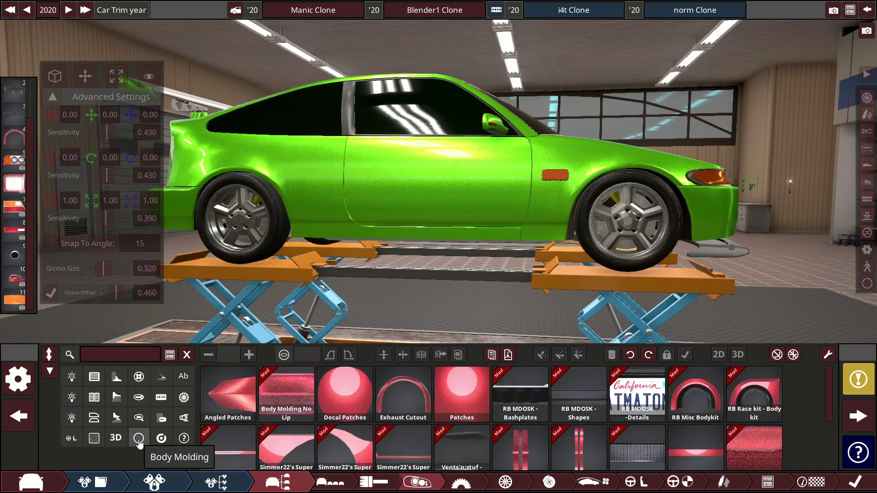
{"action": "left_click", "coordinate": [447, 401]}
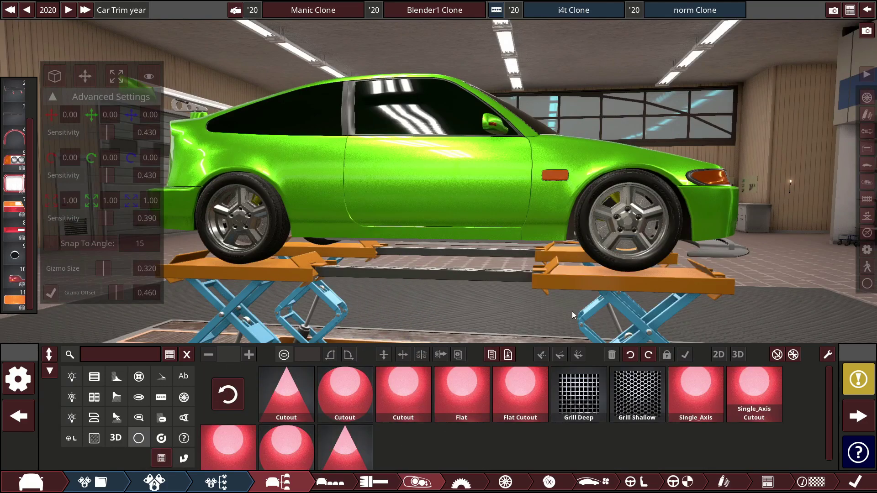
{"action": "right_click_drag", "start_coordinate": [572, 311], "coordinate": [592, 100]}
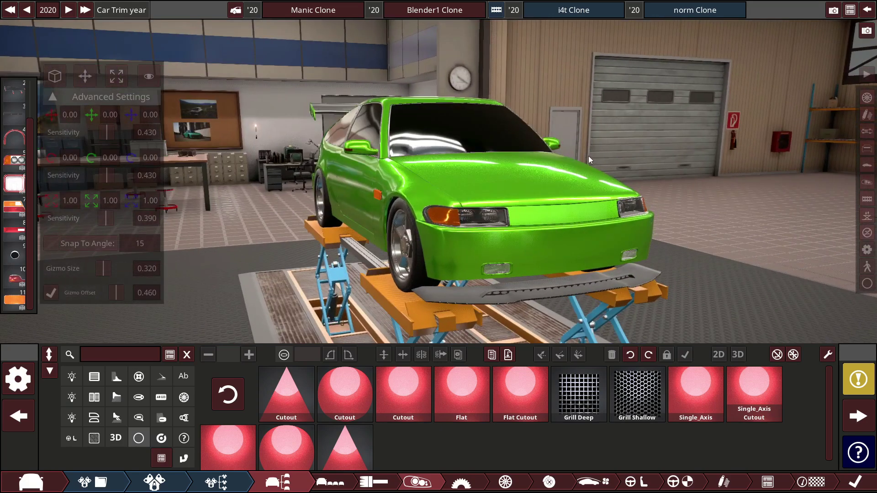
{"action": "right_click_drag", "start_coordinate": [568, 155], "coordinate": [471, 174]}
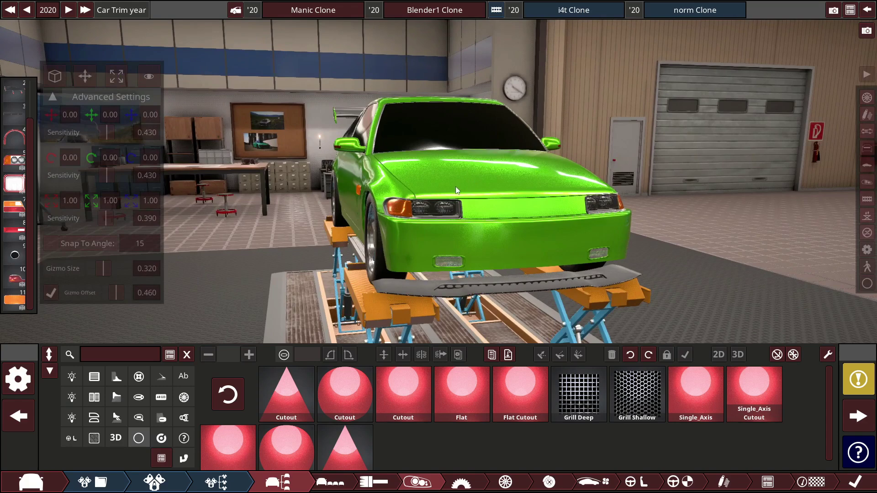
{"action": "left_click", "coordinate": [460, 481]}
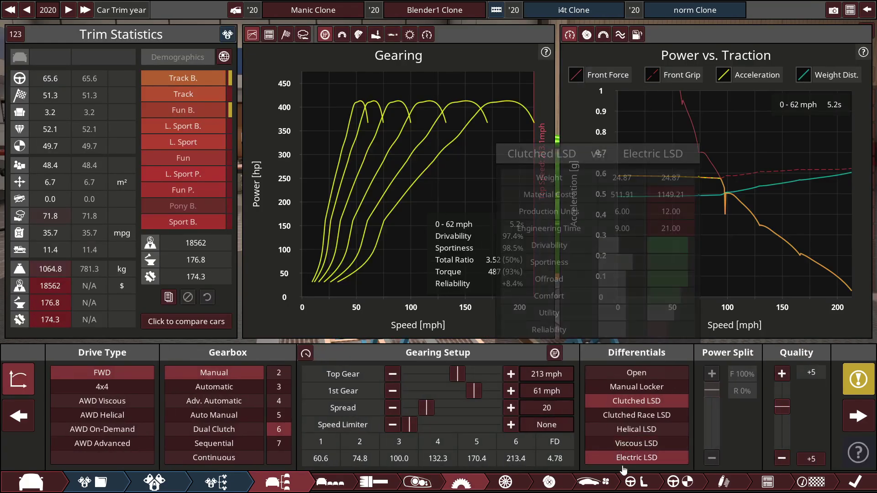
{"action": "left_click", "coordinate": [407, 487]}
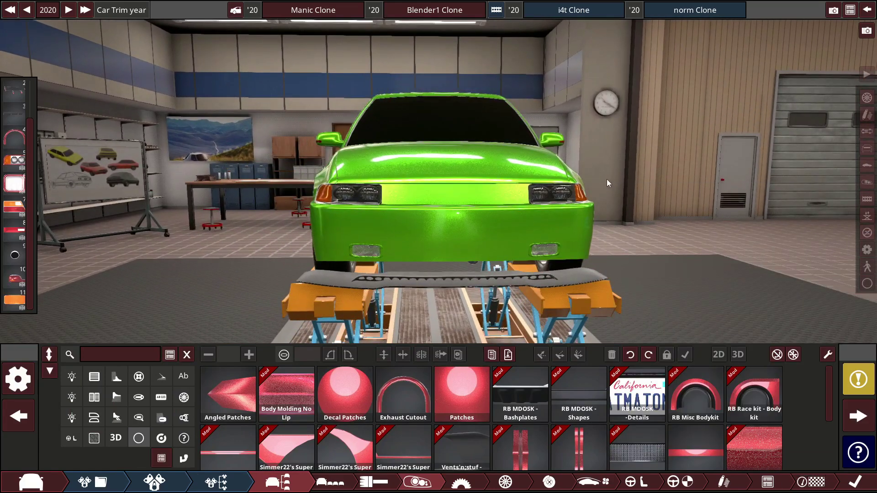
Step: Review the car's front end and front three-quarter view with all fixtures in place
{"action": "scroll", "coordinate": [497, 218], "scroll_direction": "up", "scroll_amount": 3}
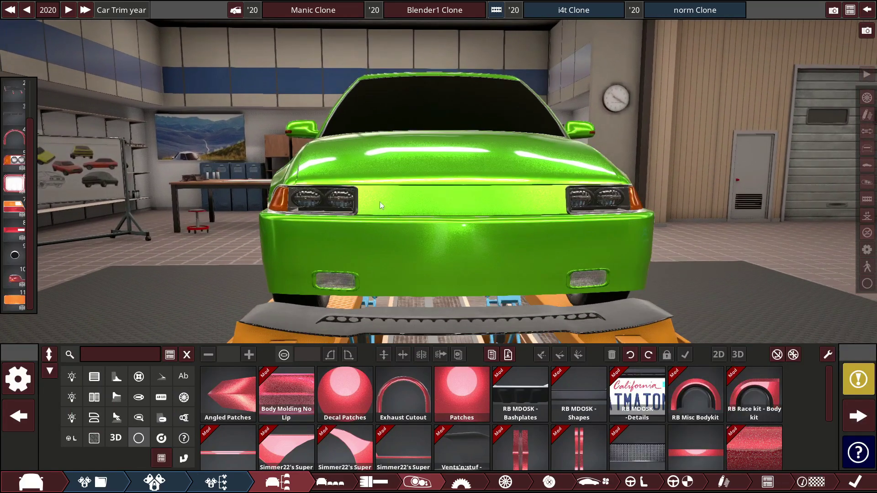
{"action": "scroll", "coordinate": [340, 154], "scroll_direction": "down", "scroll_amount": 3}
{"action": "right_click_drag", "start_coordinate": [334, 159], "coordinate": [739, 101]}
{"action": "left_click_drag", "start_coordinate": [738, 100], "coordinate": [512, 196]}
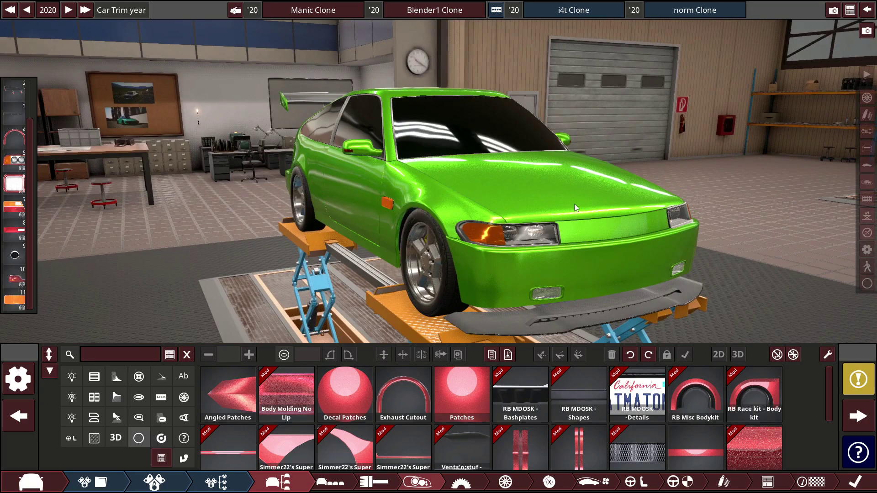
{"action": "scroll", "coordinate": [320, 119], "scroll_direction": "down", "scroll_amount": 3}
{"action": "right_click_drag", "start_coordinate": [320, 119], "coordinate": [562, 159]}
{"action": "left_click_drag", "start_coordinate": [562, 162], "coordinate": [421, 159]}
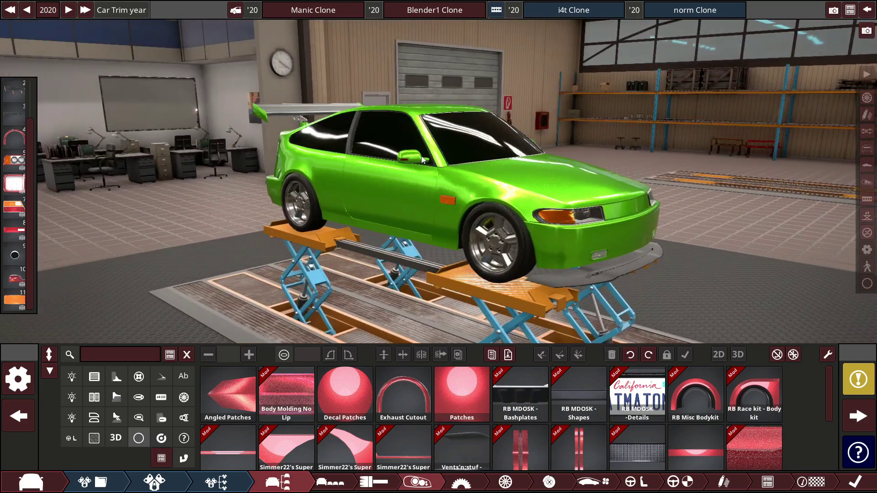
Step: Rename the car manic, trim Blender2, engine family i4t and variant norm, and open the final summary page
{"action": "scroll", "coordinate": [420, 153], "scroll_direction": "up", "scroll_amount": 2}
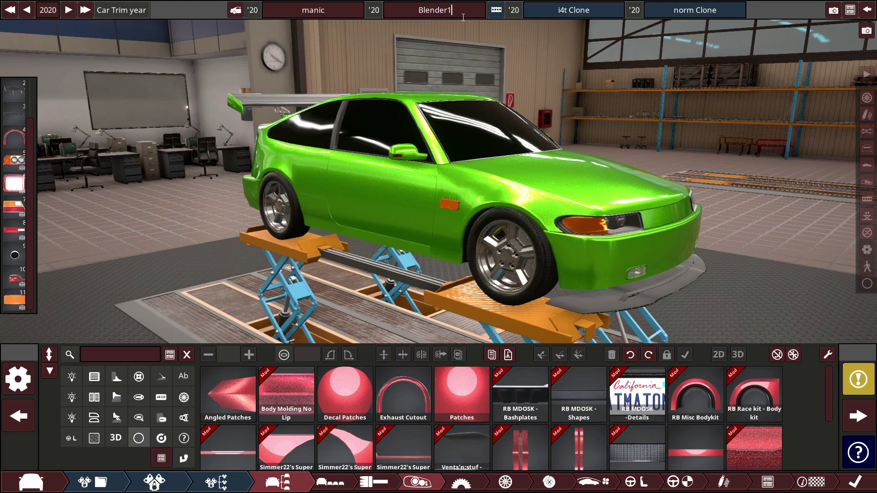
{"action": "type", "text": "2"}
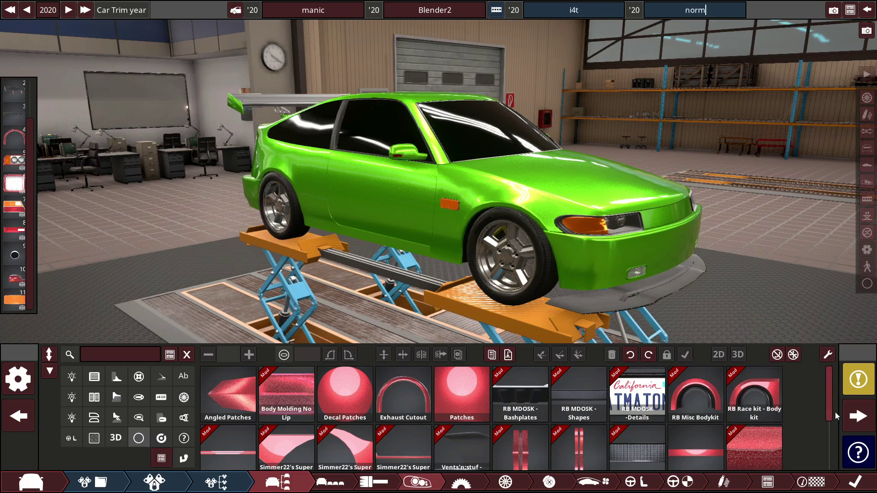
{"action": "left_click", "coordinate": [858, 416]}
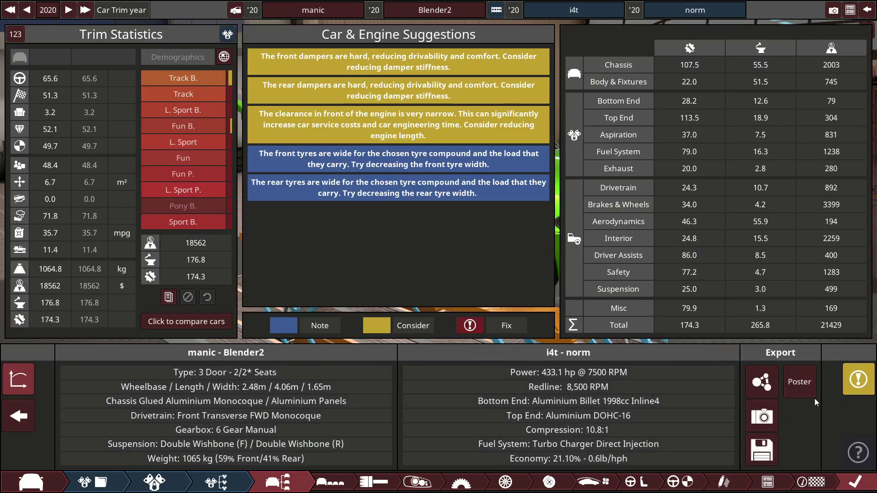
Step: Review the exporter options and export the car manic Blender2 as a zip-packed BeamNG.drive mod with merged fixtures
{"action": "left_click", "coordinate": [764, 380]}
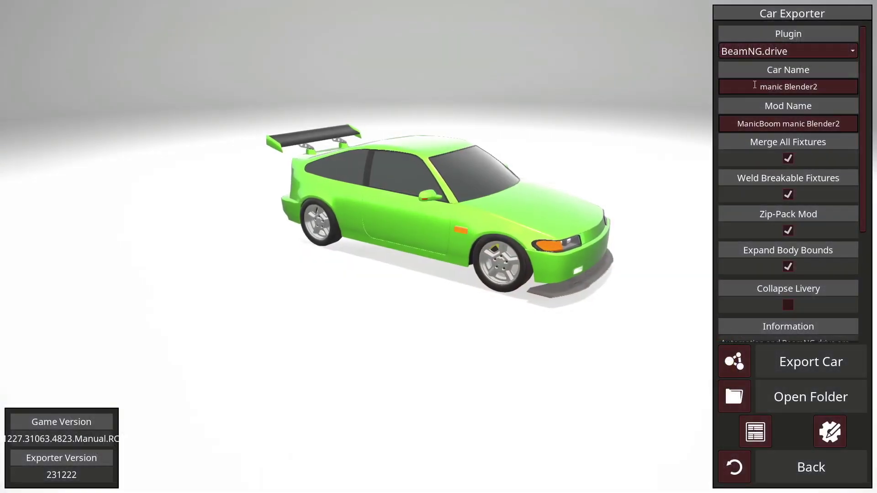
{"action": "scroll", "coordinate": [779, 203], "scroll_direction": "down", "scroll_amount": 2}
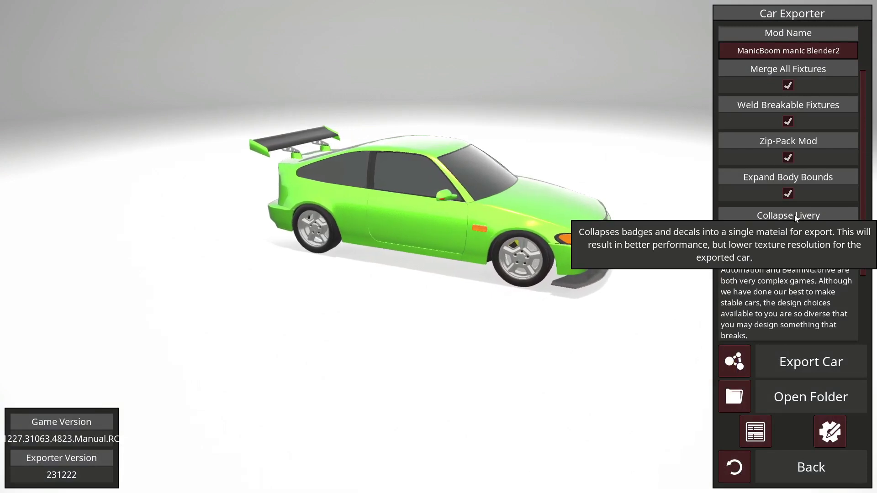
{"action": "scroll", "coordinate": [797, 228], "scroll_direction": "down", "scroll_amount": 1}
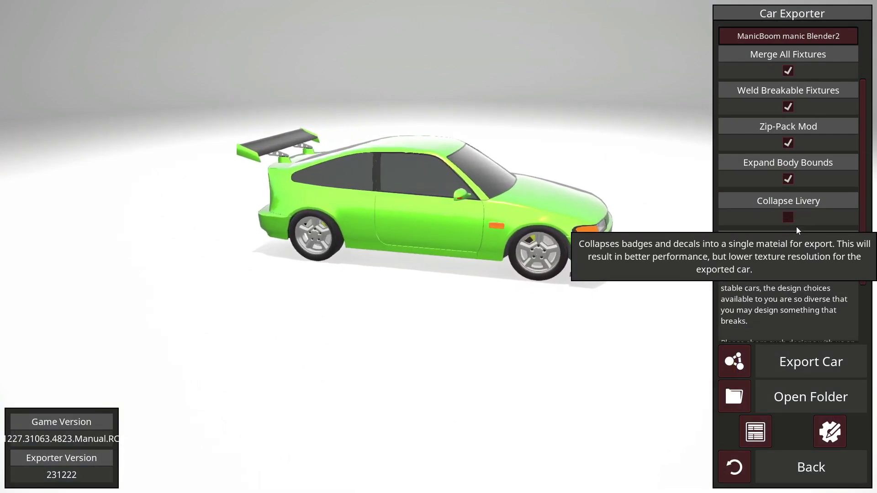
{"action": "scroll", "coordinate": [795, 227], "scroll_direction": "down", "scroll_amount": 1}
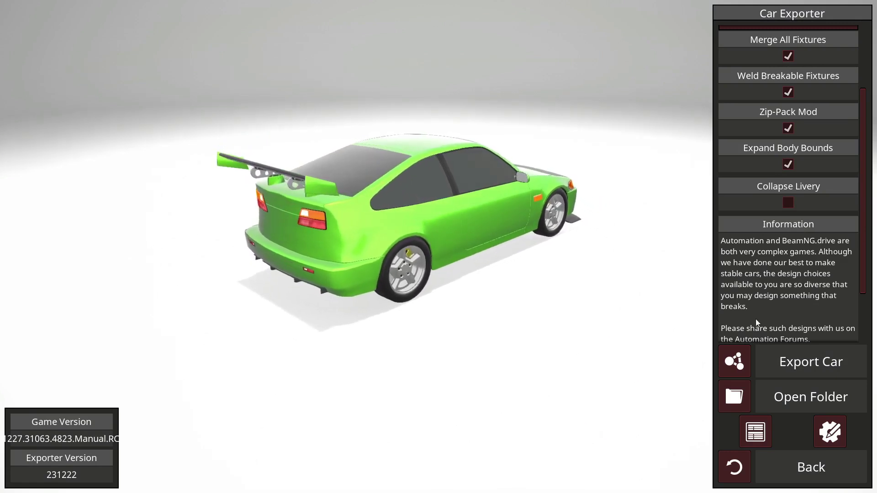
{"action": "left_click", "coordinate": [789, 361]}
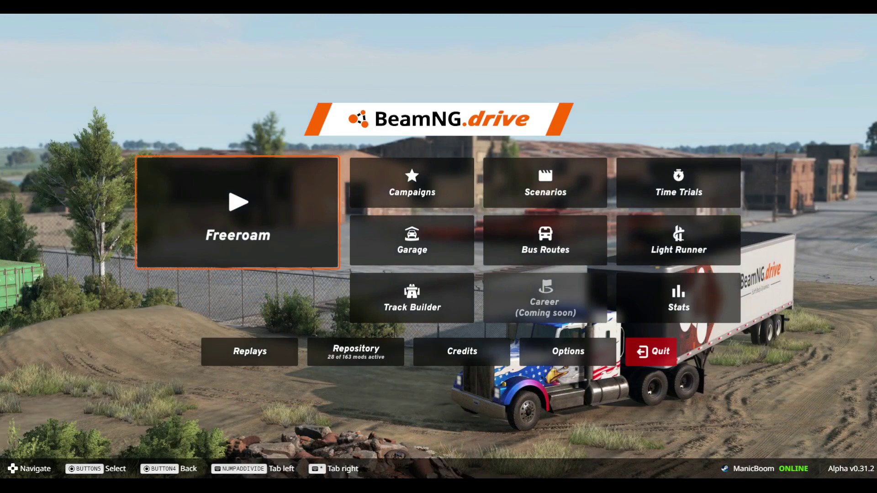
Step: Switch to BeamNG.drive and unpack the installed mod manicboom_manic_blender2 in the mods manager
{"action": "key", "text": "Down"}
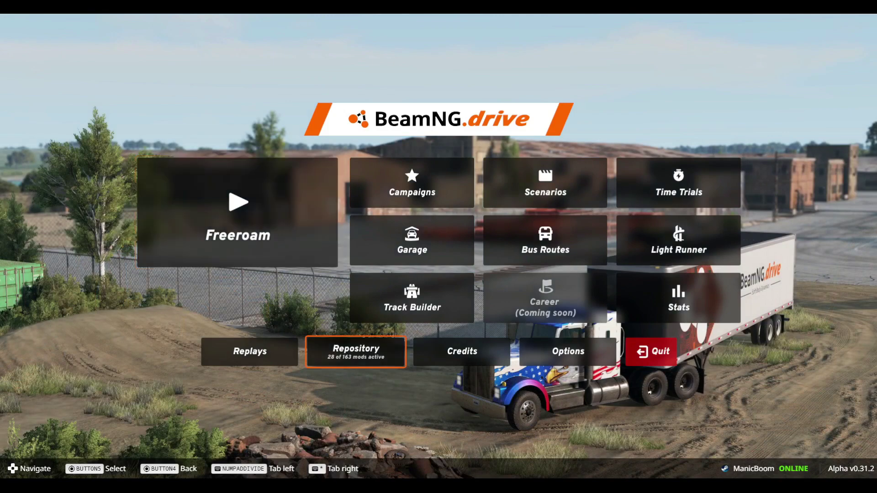
{"action": "left_click", "coordinate": [354, 355]}
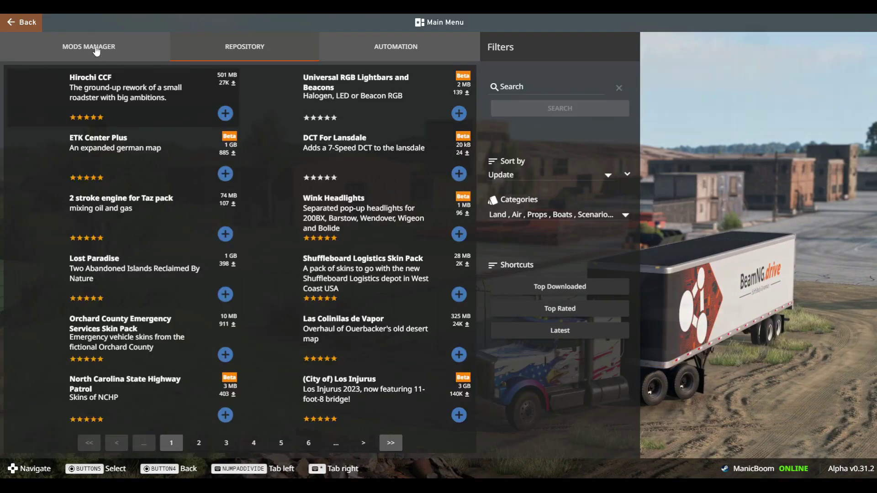
{"action": "left_click", "coordinate": [97, 47]}
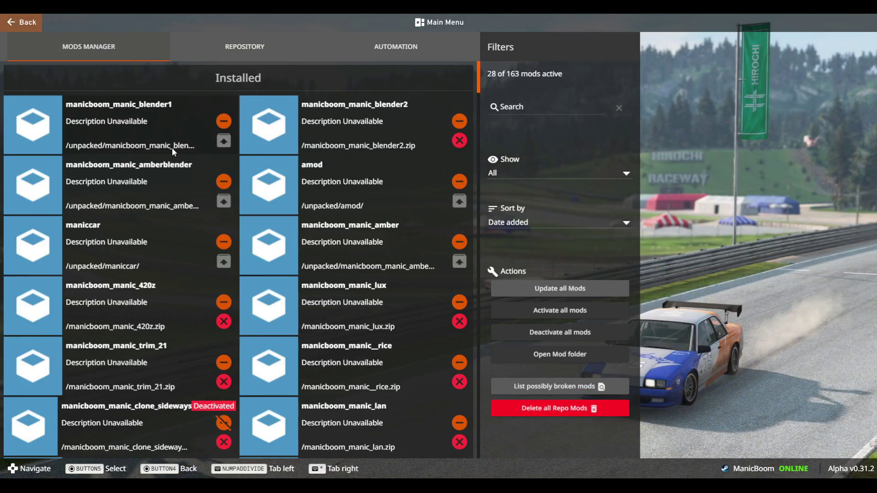
{"action": "left_click", "coordinate": [368, 115]}
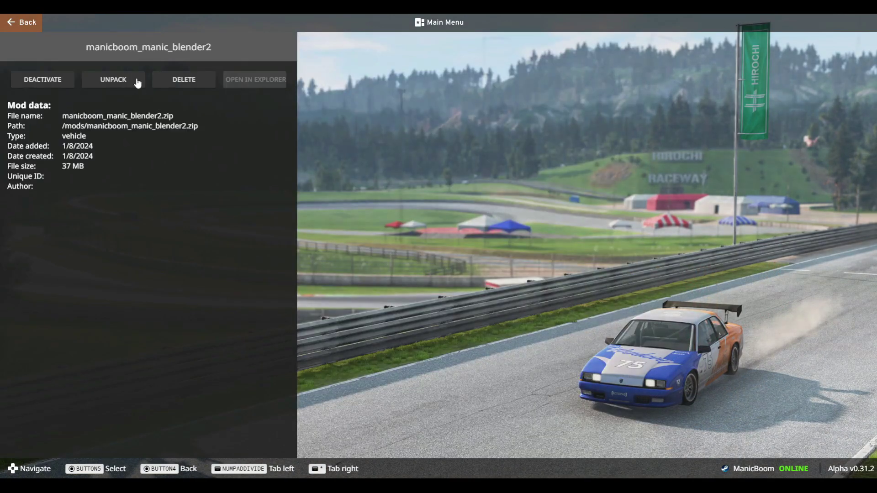
{"action": "left_click", "coordinate": [132, 78]}
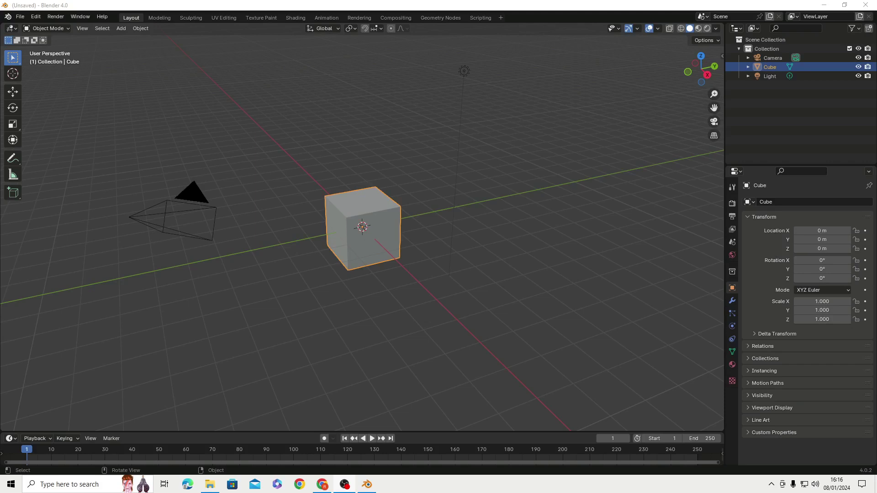
Step: Switch to Blender and delete the default cube, camera and light from the new scene
{"action": "scroll", "coordinate": [486, 123], "scroll_direction": "down", "scroll_amount": 2}
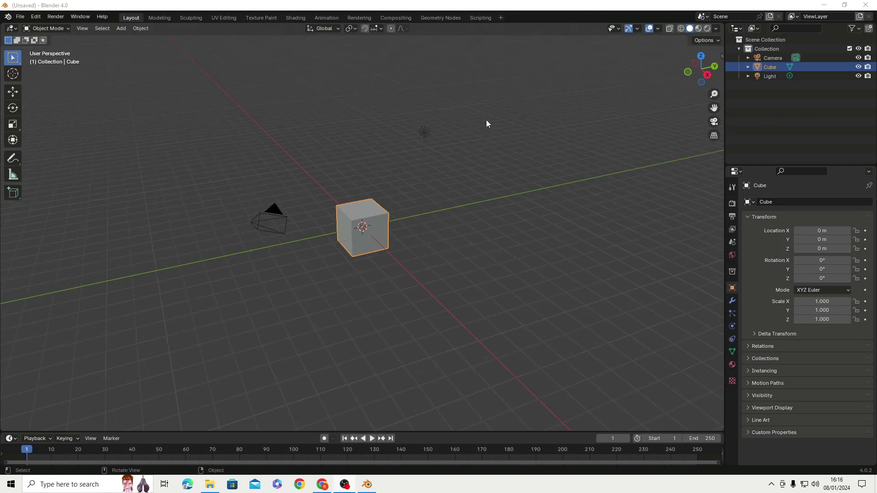
{"action": "scroll", "coordinate": [486, 123], "scroll_direction": "up", "scroll_amount": 1}
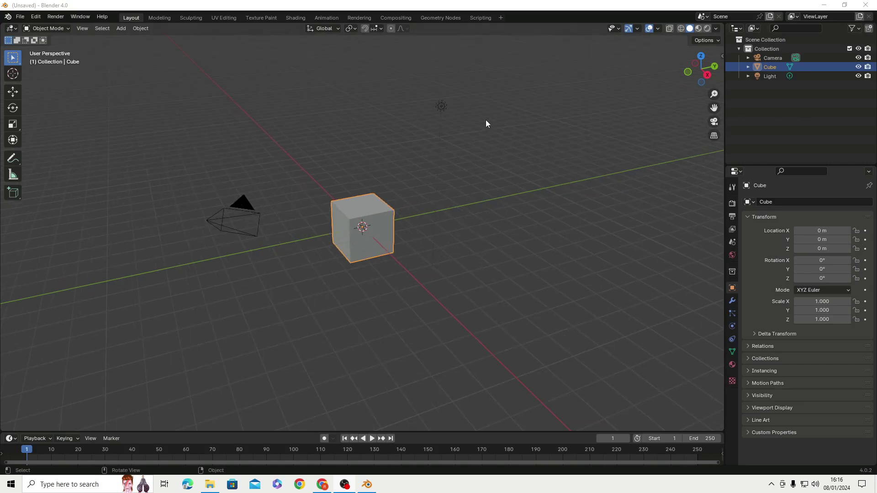
{"action": "middle_click_drag", "start_coordinate": [326, 158], "coordinate": [390, 169]}
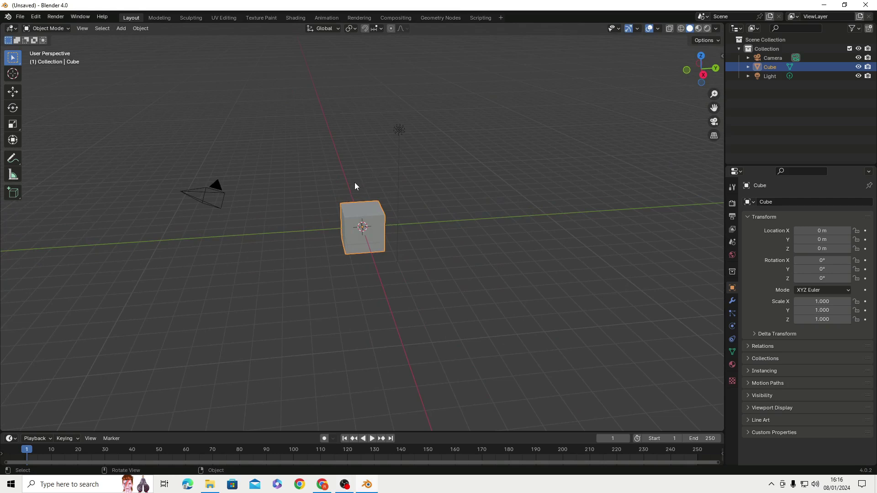
{"action": "middle_click_drag", "start_coordinate": [357, 174], "coordinate": [353, 168]}
{"action": "left_click_drag", "start_coordinate": [489, 109], "coordinate": [167, 335]}
{"action": "key", "text": "Delete"}
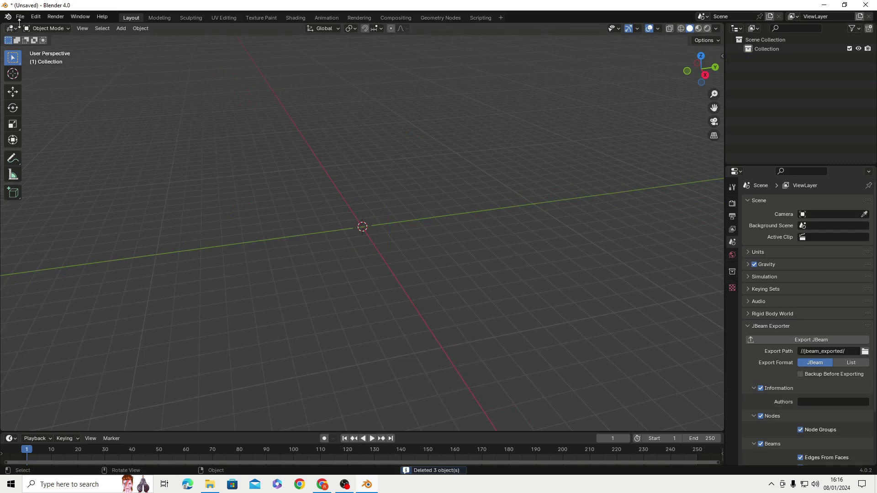
Step: Start a Collada (.dae) import and browse to the mods\unpacked folder of BeamNG.drive 0.31
{"action": "left_click", "coordinate": [20, 16]}
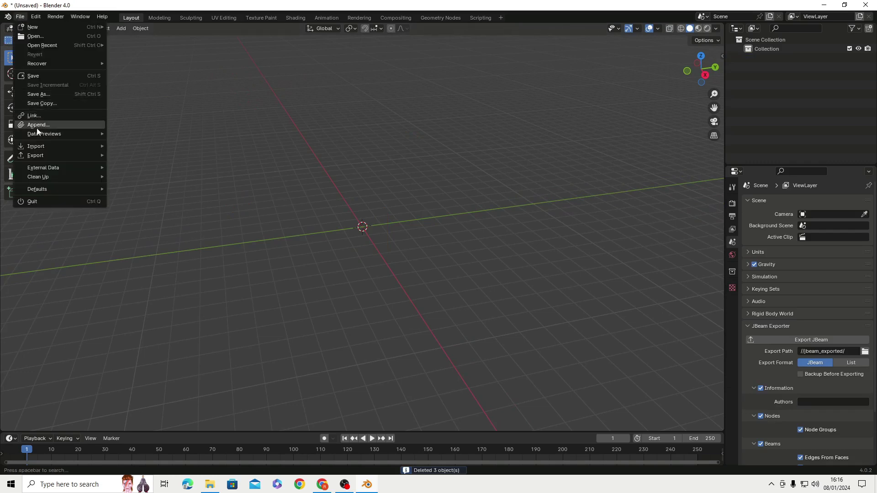
{"action": "mouse_move", "coordinate": [40, 147]}
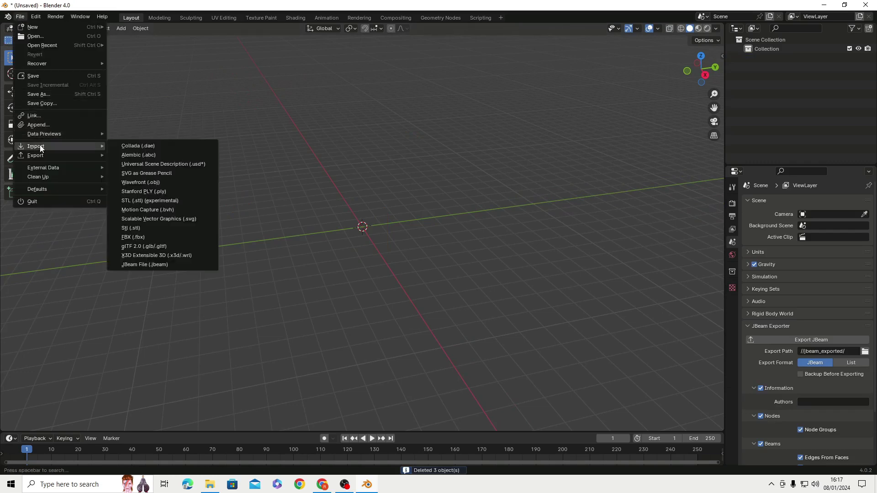
{"action": "left_click", "coordinate": [158, 145]}
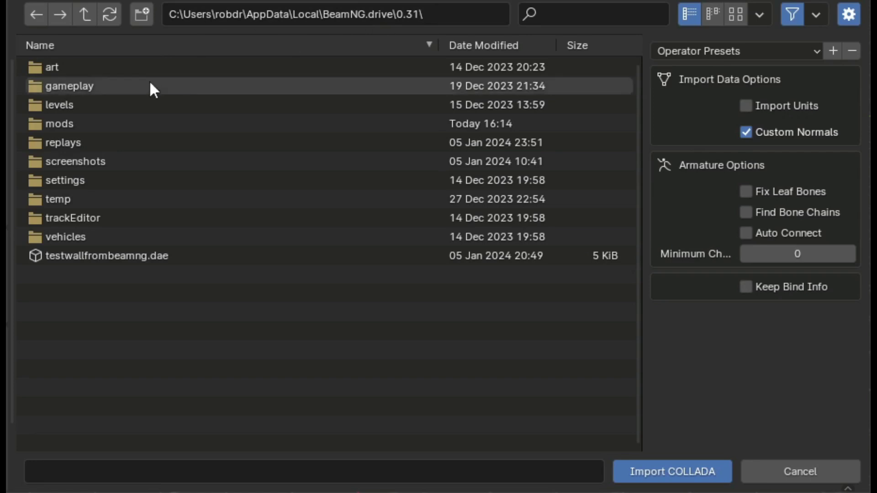
{"action": "left_click", "coordinate": [67, 122]}
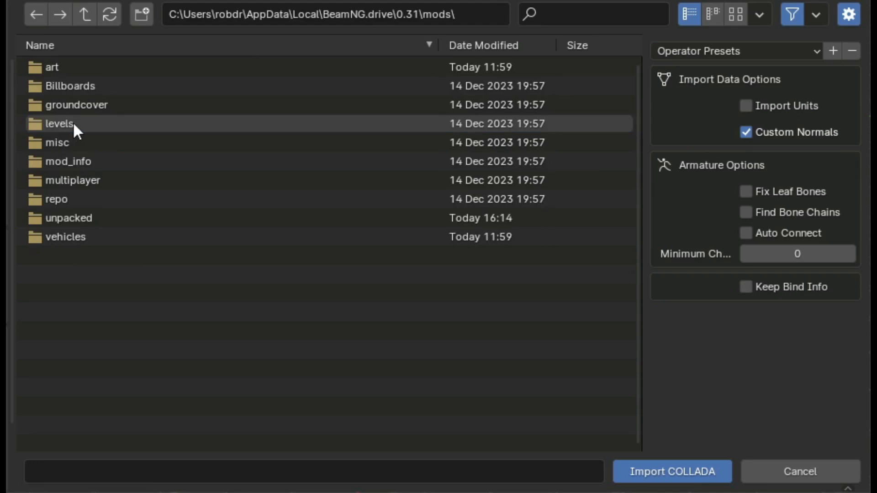
{"action": "left_click", "coordinate": [78, 218]}
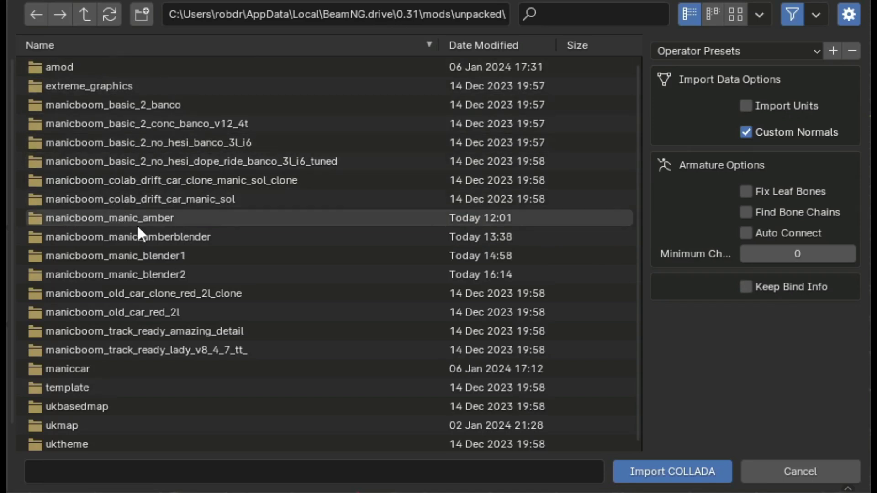
Step: Import 8b2ce_bodymesh.dae from manicboom_manic_blender2\vehicles\manic_blender2\8b2ce into the scene
{"action": "left_click", "coordinate": [149, 271]}
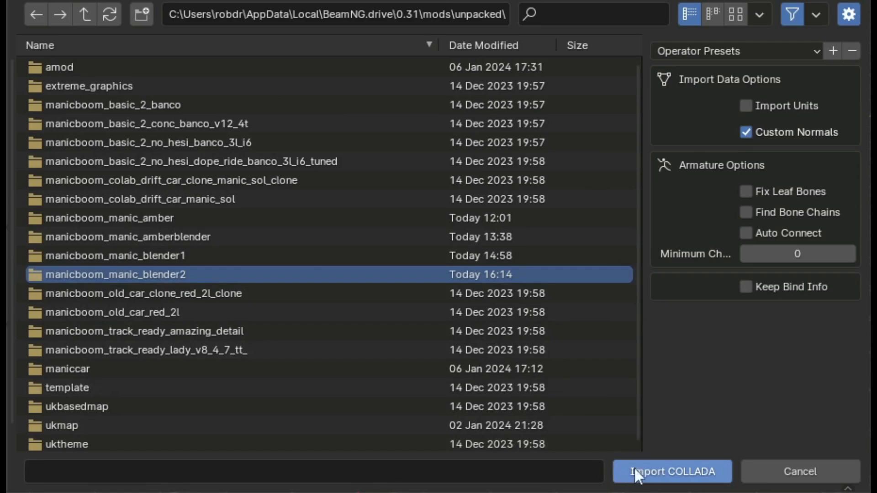
{"action": "double_click", "coordinate": [105, 278]}
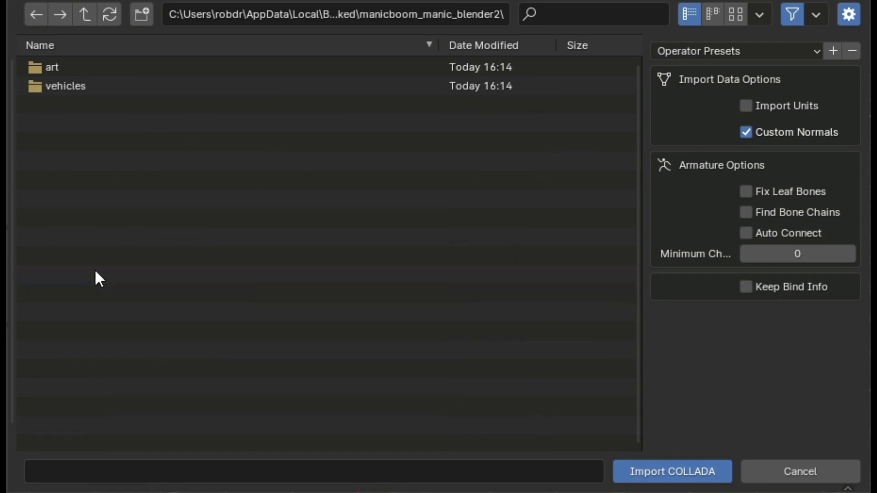
{"action": "double_click", "coordinate": [64, 82]}
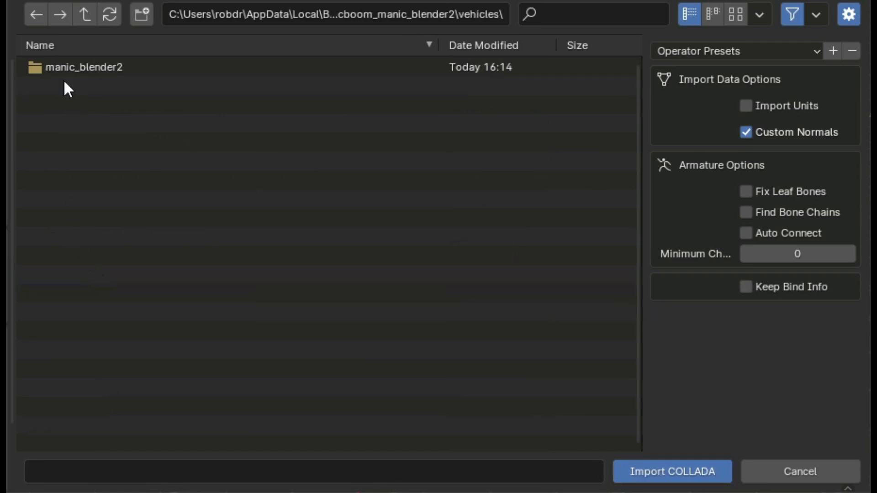
{"action": "double_click", "coordinate": [64, 68]}
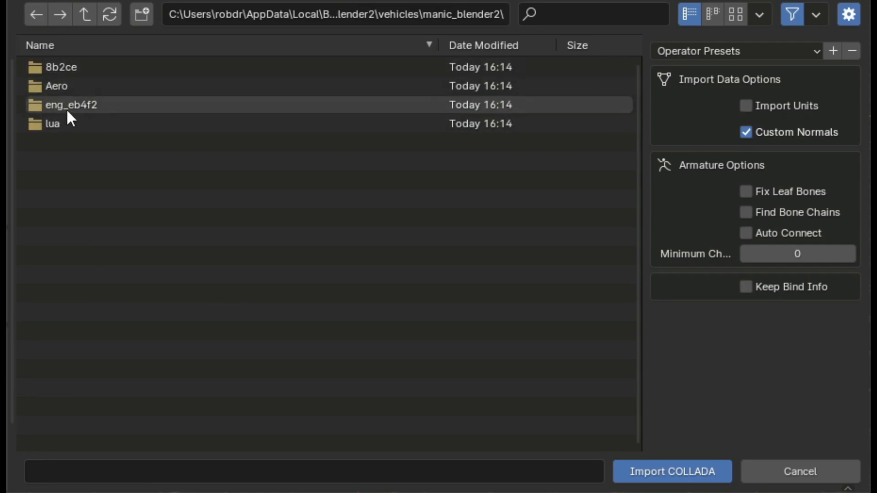
{"action": "left_click", "coordinate": [69, 66]}
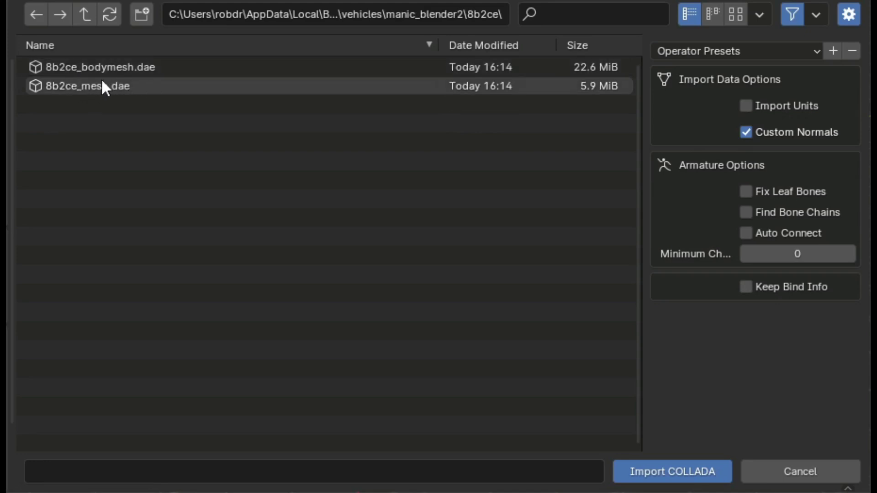
{"action": "left_click", "coordinate": [128, 67]}
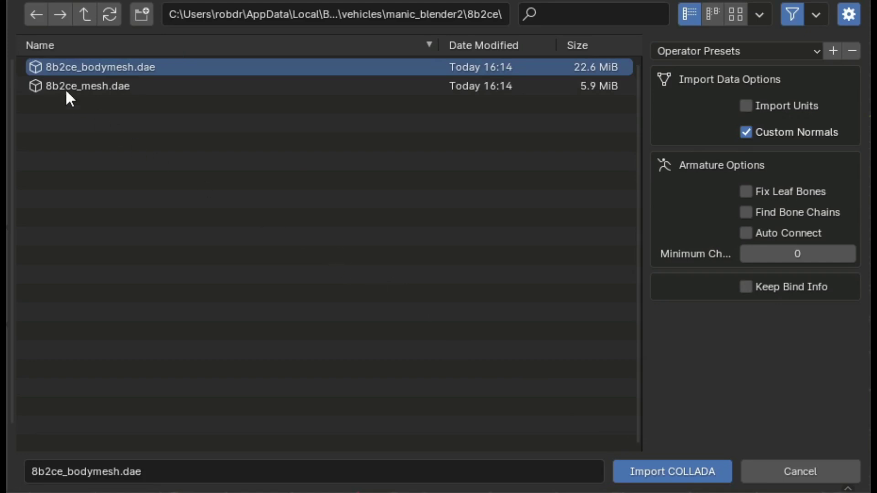
{"action": "left_click", "coordinate": [631, 468]}
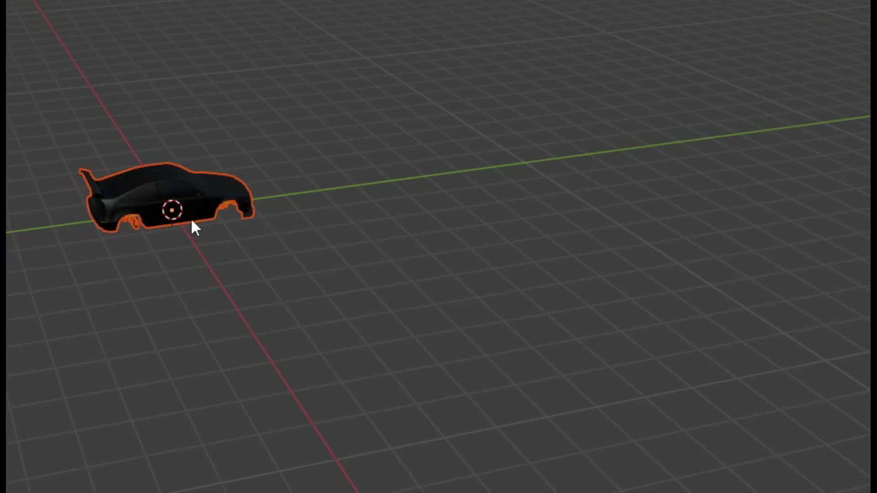
Step: Examine the imported car body's front end, bumper and side from several angles
{"action": "scroll", "coordinate": [190, 217], "scroll_direction": "up", "scroll_amount": 5}
{"action": "middle_click_drag", "start_coordinate": [183, 207], "coordinate": [195, 138]}
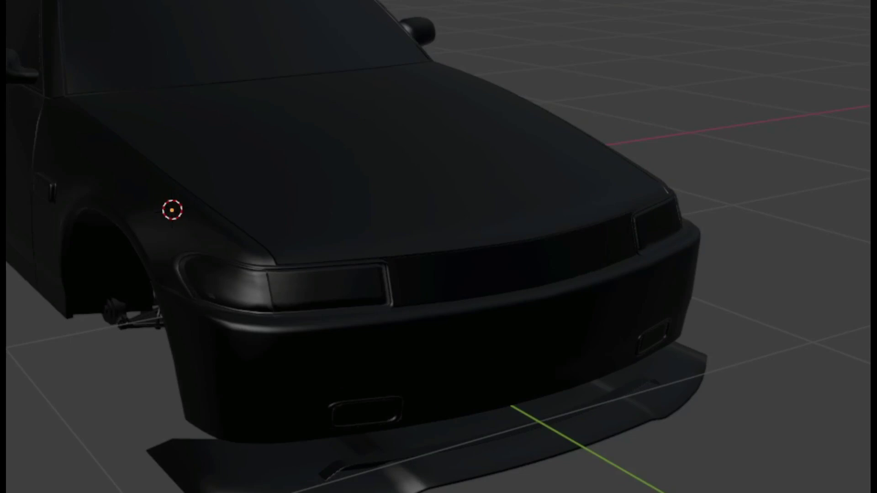
{"action": "key", "text": "z"}
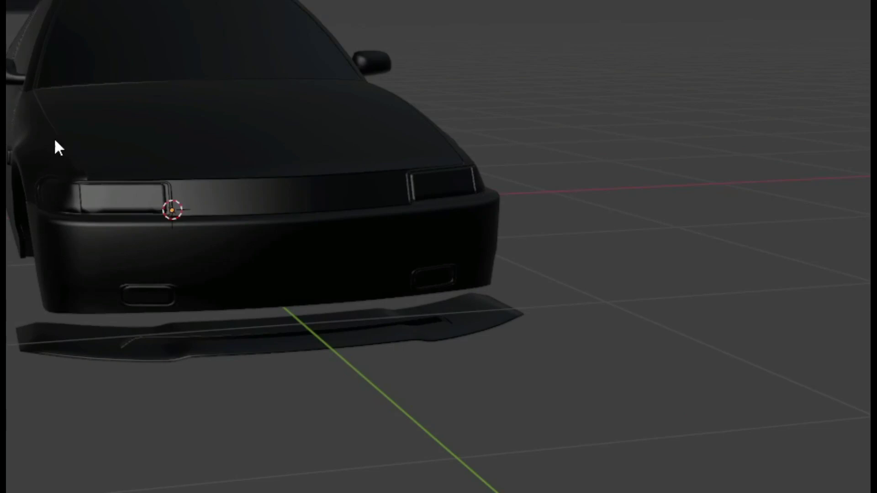
{"action": "middle_click_drag", "start_coordinate": [9, 103], "coordinate": [92, 112]}
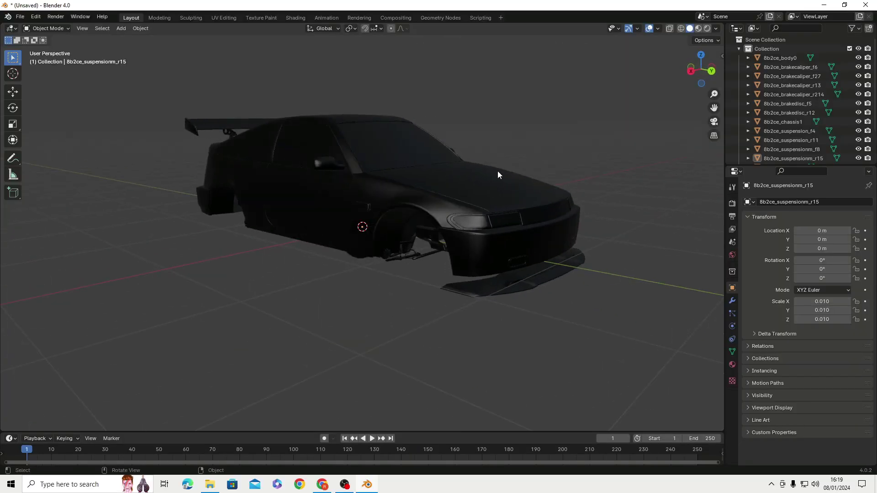
{"action": "scroll", "coordinate": [503, 166], "scroll_direction": "up", "scroll_amount": 1}
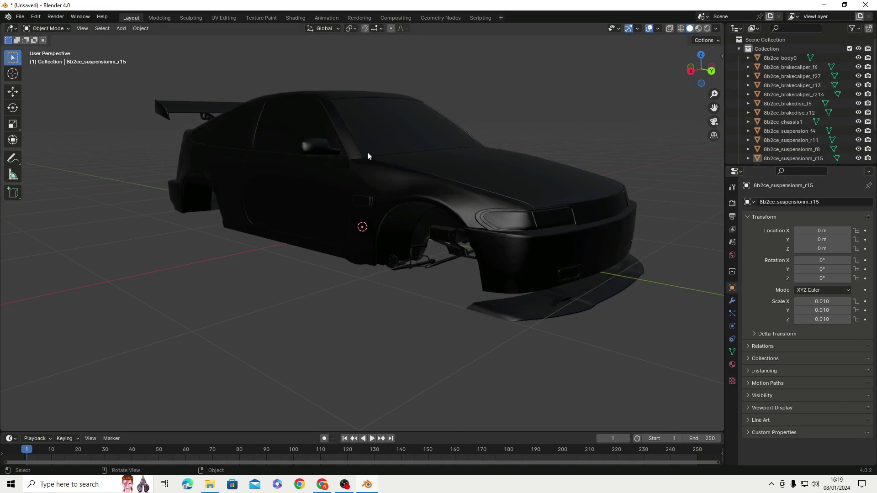
{"action": "scroll", "coordinate": [367, 156], "scroll_direction": "up", "scroll_amount": 2}
{"action": "scroll", "coordinate": [366, 156], "scroll_direction": "down", "scroll_amount": 1}
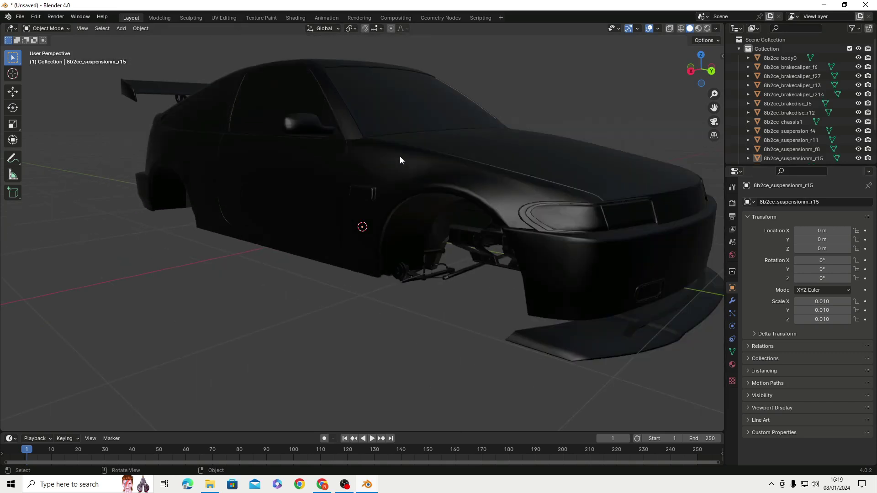
Step: Enter Edit Mode on 8b2ce_body0, select a single face on the front bumper and display its material settings
{"action": "left_click", "coordinate": [626, 216]}
{"action": "middle_click_drag", "start_coordinate": [619, 192], "coordinate": [251, 70]}
{"action": "key", "text": "Tab"}
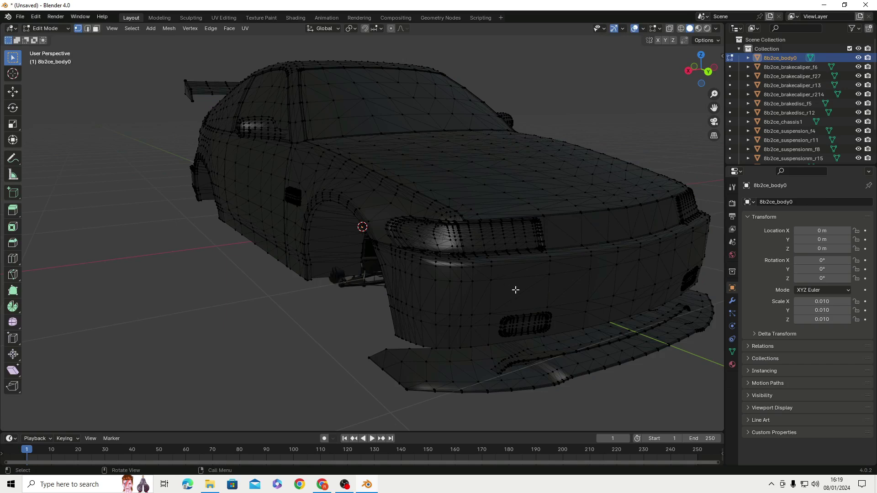
{"action": "left_click", "coordinate": [98, 28]}
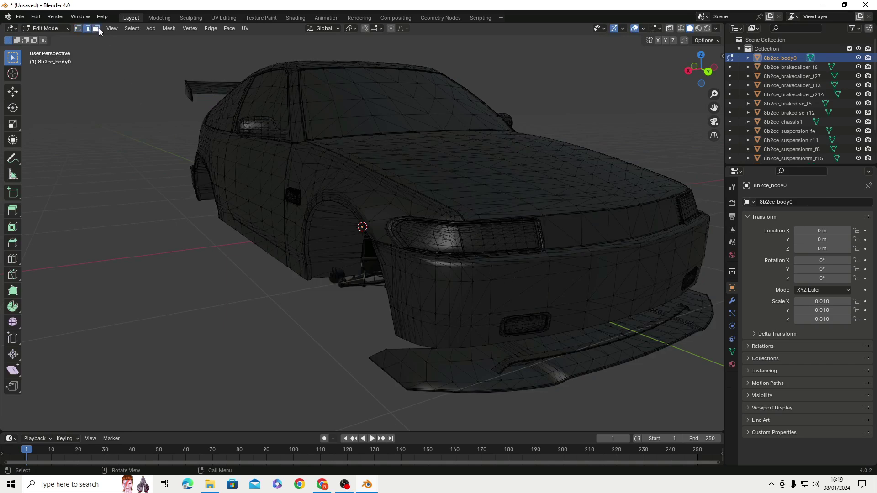
{"action": "left_click", "coordinate": [503, 294]}
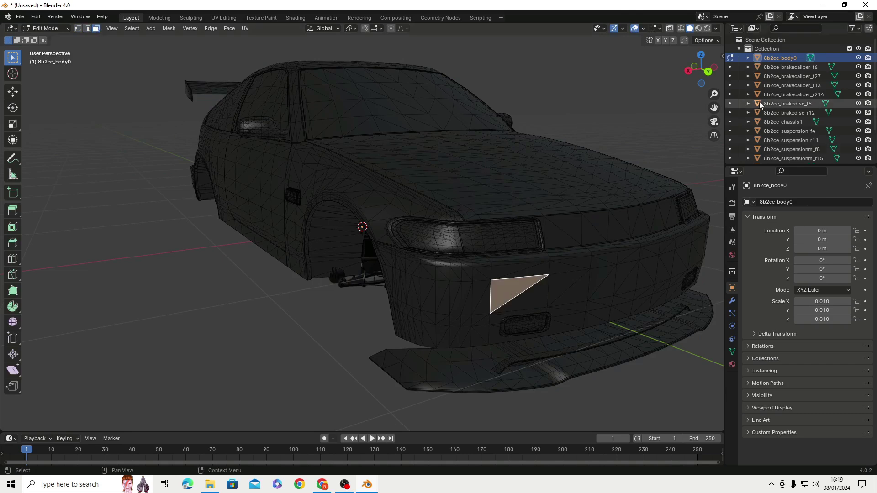
{"action": "left_click", "coordinate": [732, 365]}
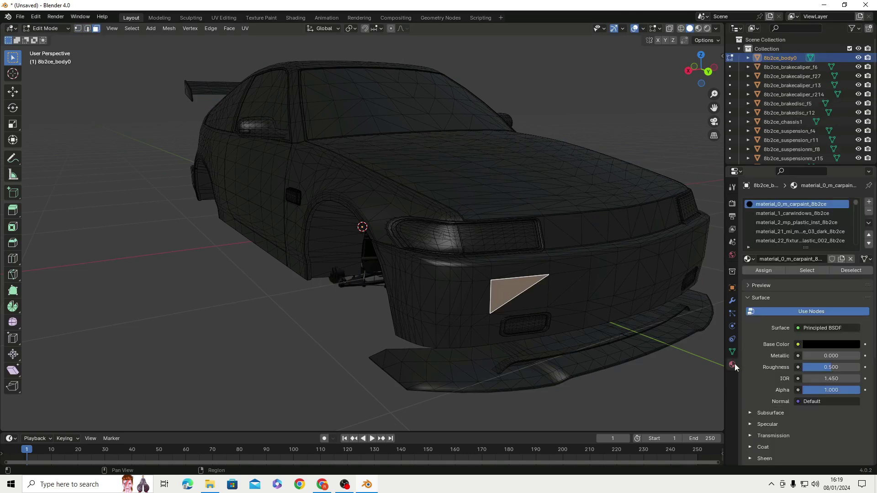
Step: Examine which materials are assigned to the bumper, fog light, headlight and tail-light faces of the body mesh
{"action": "scroll", "coordinate": [808, 215], "scroll_direction": "down", "scroll_amount": 3}
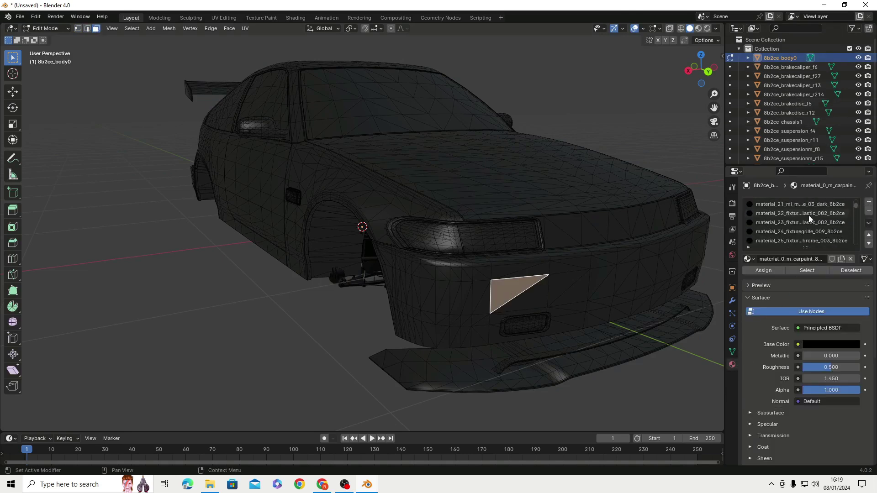
{"action": "scroll", "coordinate": [808, 215], "scroll_direction": "up", "scroll_amount": 3}
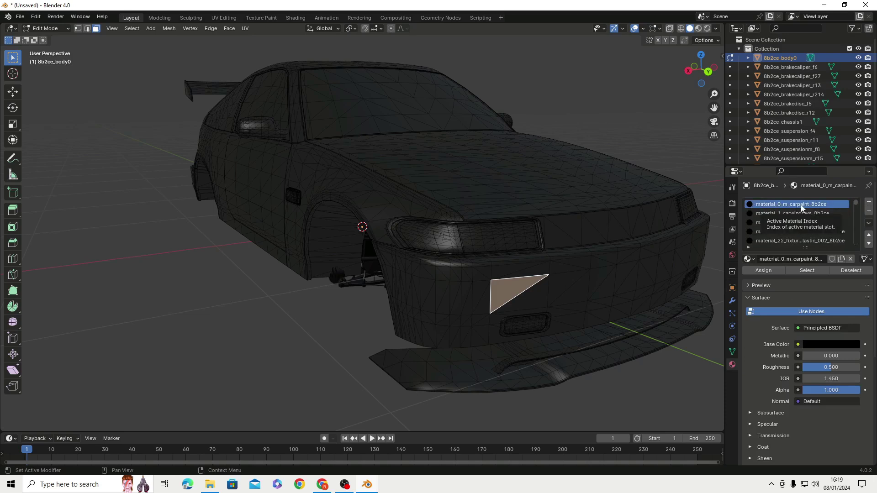
{"action": "left_click", "coordinate": [509, 167]}
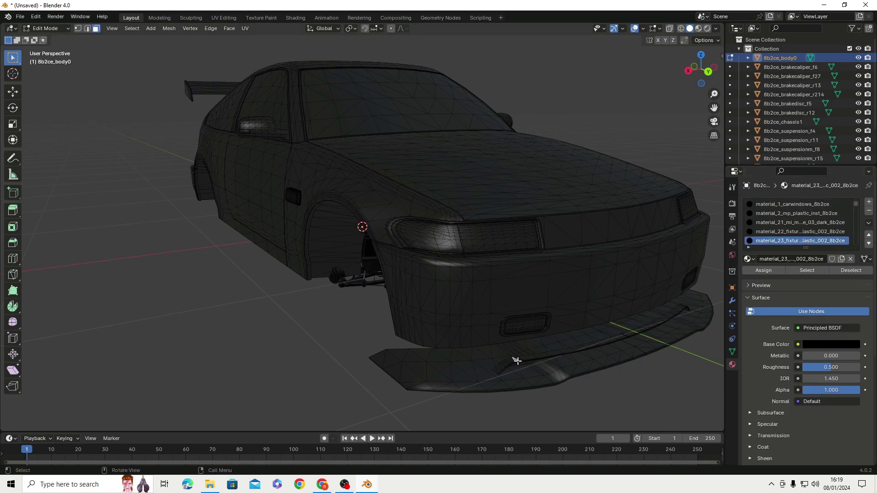
{"action": "left_click", "coordinate": [533, 322]}
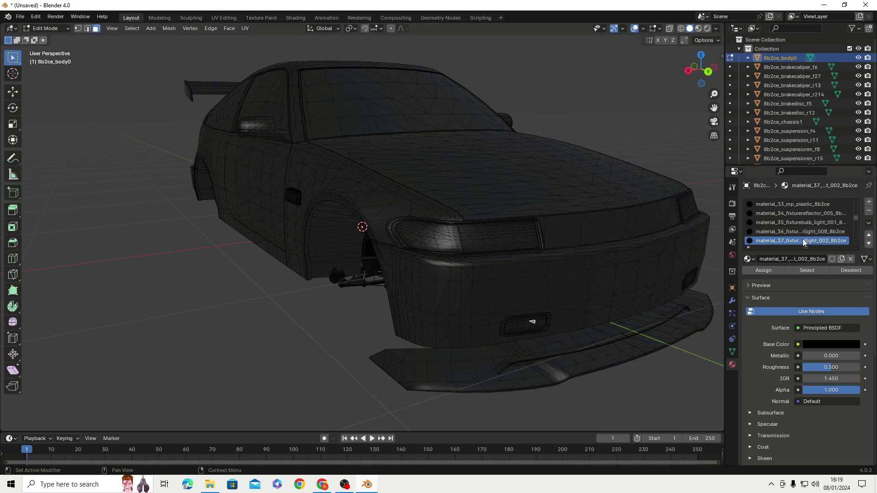
{"action": "left_click", "coordinate": [497, 241]}
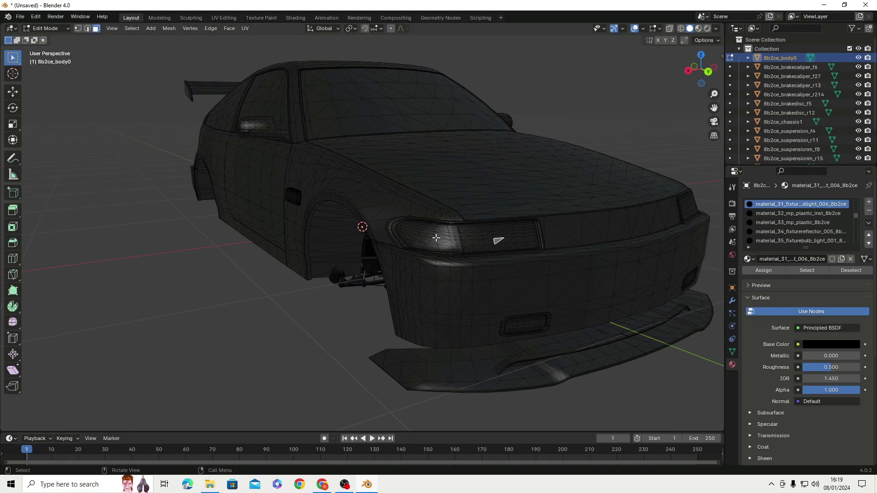
{"action": "key", "text": "ctrl+z"}
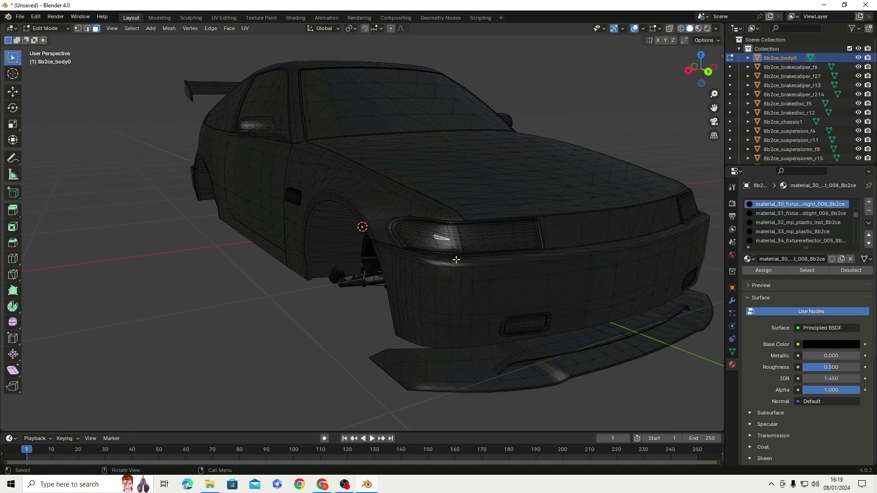
{"action": "key", "text": "ctrl+z"}
{"action": "middle_click_drag", "start_coordinate": [340, 166], "coordinate": [278, 163]}
{"action": "left_click", "coordinate": [268, 155]}
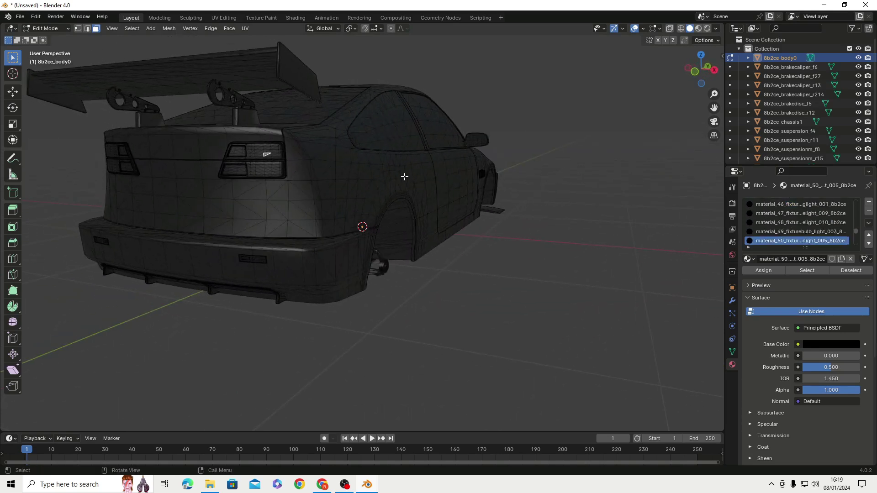
Step: Try lowering the band of rear faces across the lower tail lights by about 0.09 m along the Z axis
{"action": "middle_click_drag", "start_coordinate": [196, 171], "coordinate": [246, 175]}
{"action": "left_click_drag", "start_coordinate": [505, 161], "coordinate": [233, 207]}
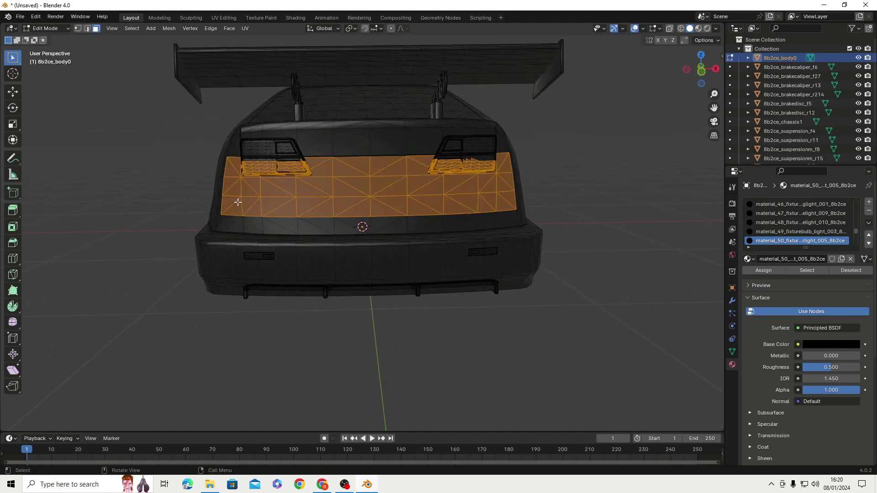
{"action": "left_click_drag", "start_coordinate": [232, 166], "coordinate": [502, 186]}
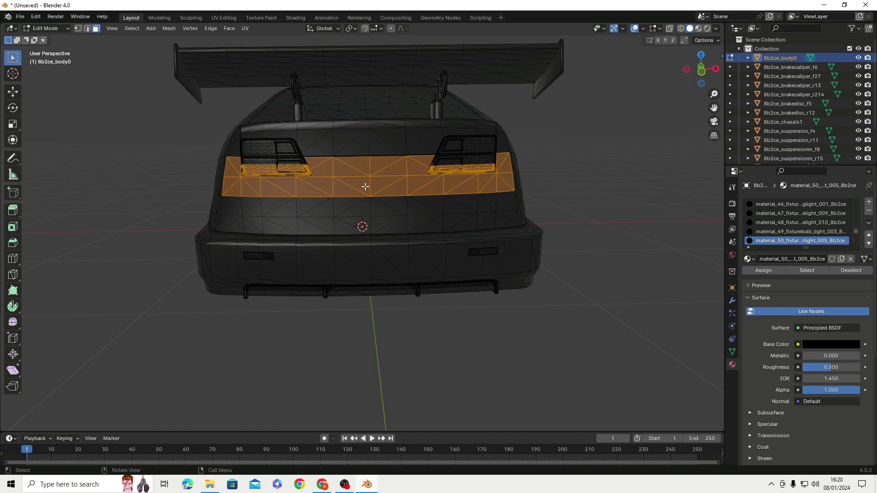
{"action": "key", "text": "g"}
{"action": "key", "text": "z"}
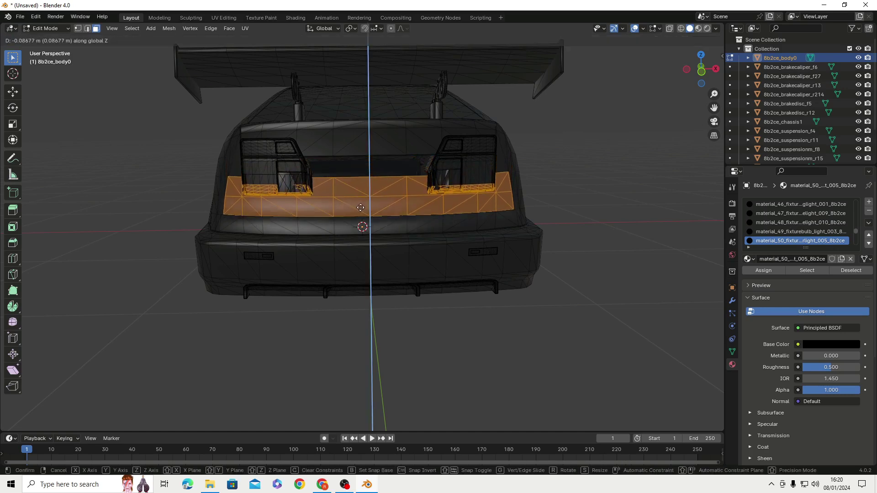
{"action": "left_click", "coordinate": [361, 207]}
{"action": "left_click", "coordinate": [533, 170]}
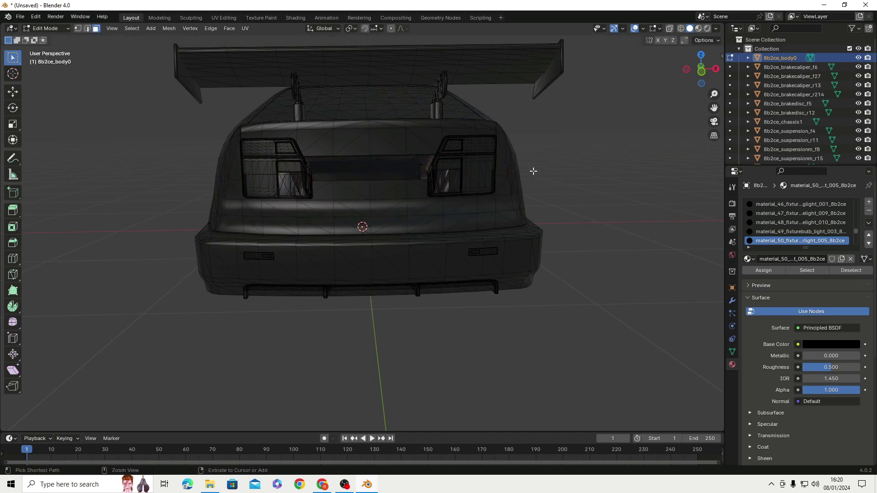
Step: Undo the downward move of the rear faces and clear their selection
{"action": "key", "text": "ctrl+z"}
{"action": "key", "text": "ctrl+z"}
{"action": "key", "text": "ctrl+z"}
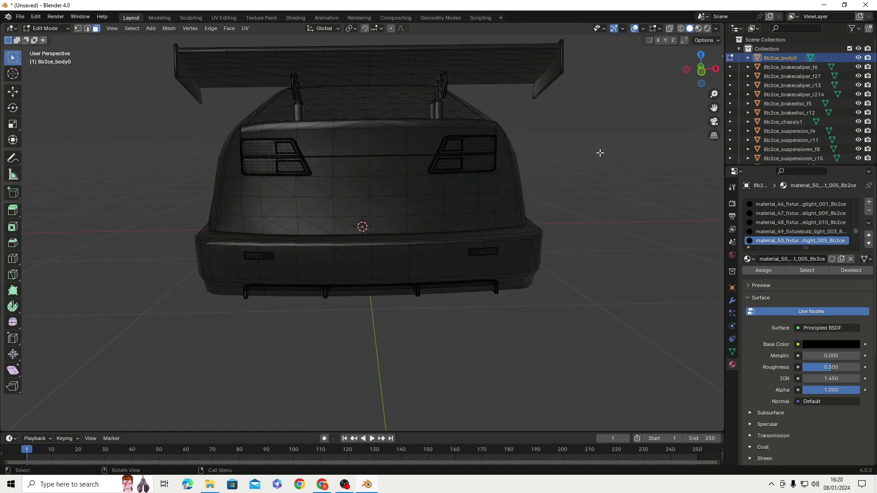
Step: Select the outer faces of the rear spoiler, stretch them about 1.15 m backward and upward, and deselect them
{"action": "middle_click_drag", "start_coordinate": [599, 151], "coordinate": [665, 162]}
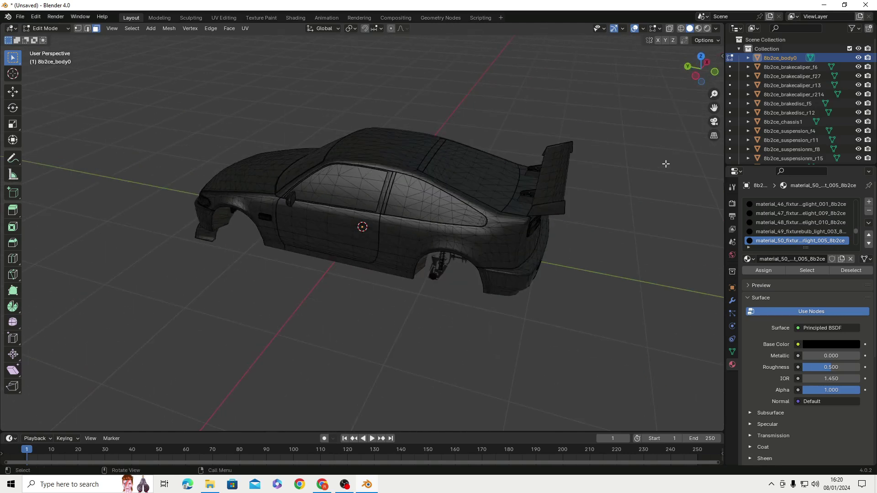
{"action": "left_click_drag", "start_coordinate": [612, 130], "coordinate": [556, 228]}
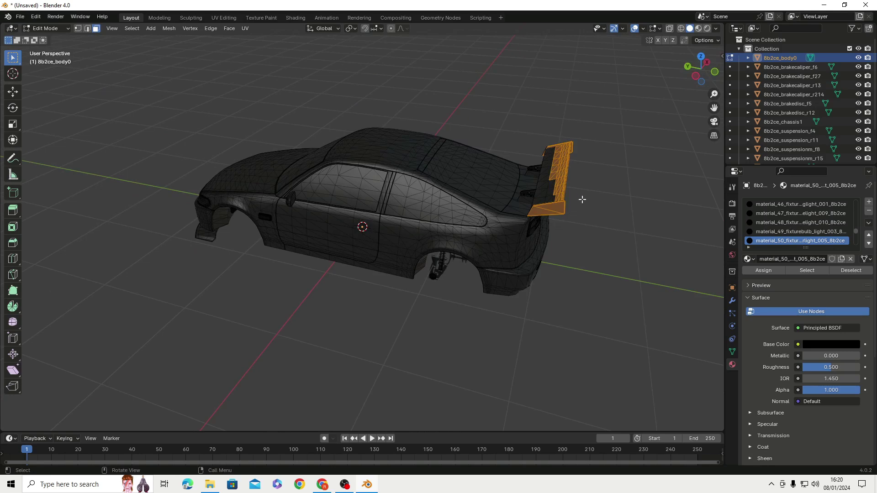
{"action": "key", "text": "g"}
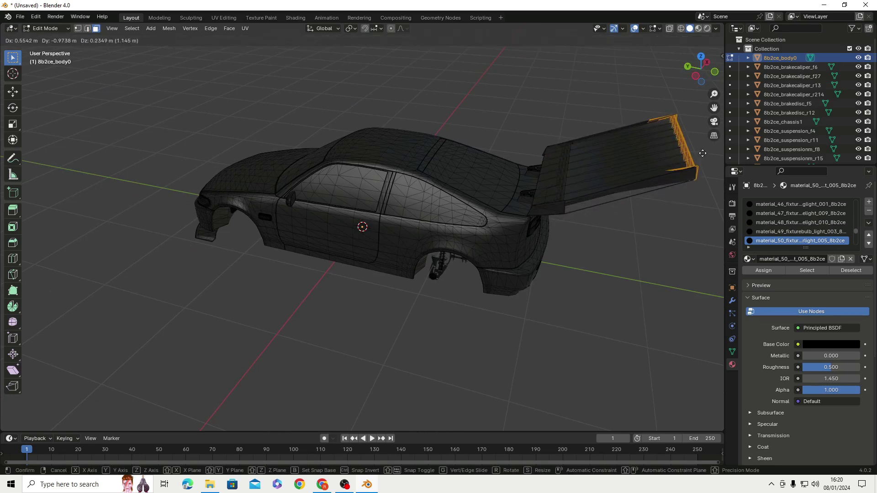
{"action": "left_click", "coordinate": [702, 153]}
{"action": "left_click", "coordinate": [618, 117]}
{"action": "middle_click_drag", "start_coordinate": [619, 117], "coordinate": [516, 104]}
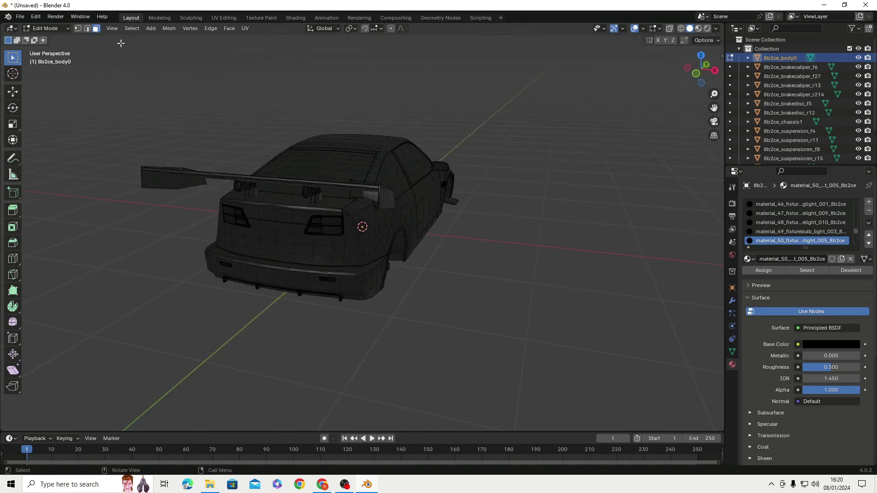
Step: Export the scene as Collada, overwriting 8b2ce_bodymesh.dae in the vehicles\manic_blender2\8b2ce folder
{"action": "left_click", "coordinate": [20, 17]}
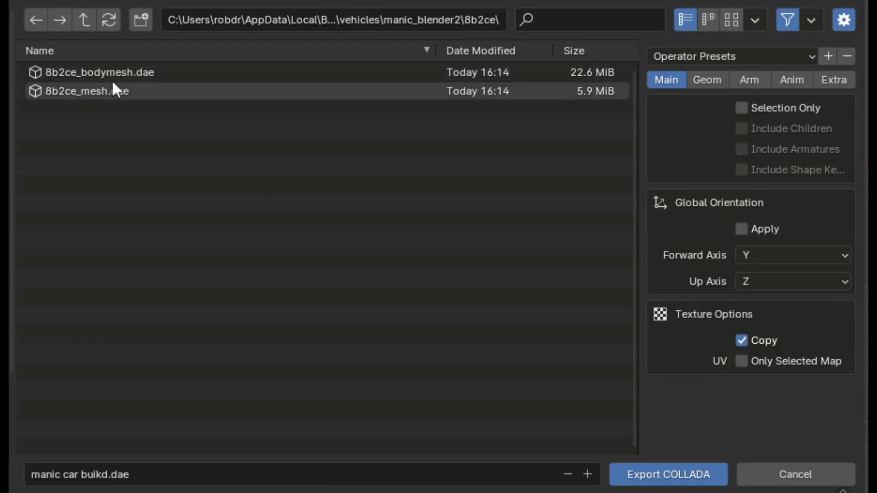
{"action": "left_click", "coordinate": [99, 72]}
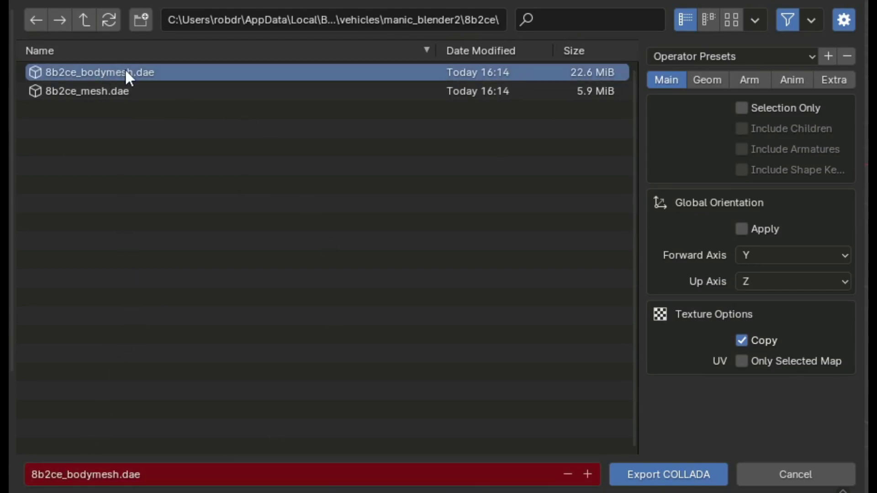
{"action": "left_click", "coordinate": [664, 469]}
Step: Examine the edited car's front, underside and stretched spoiler from several angles
{"action": "scroll", "coordinate": [423, 255], "scroll_direction": "up", "scroll_amount": 4}
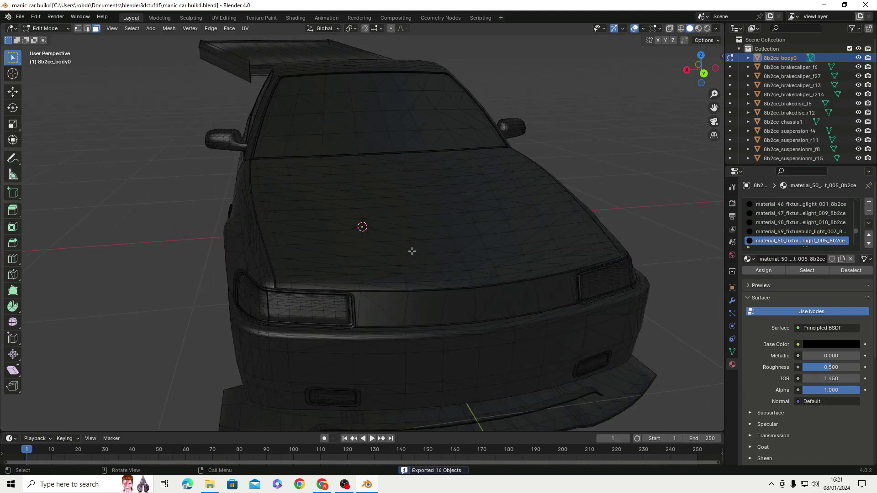
{"action": "scroll", "coordinate": [411, 250], "scroll_direction": "down", "scroll_amount": 5}
{"action": "middle_click_drag", "start_coordinate": [288, 231], "coordinate": [365, 229]}
{"action": "scroll", "coordinate": [390, 236], "scroll_direction": "up", "scroll_amount": 2}
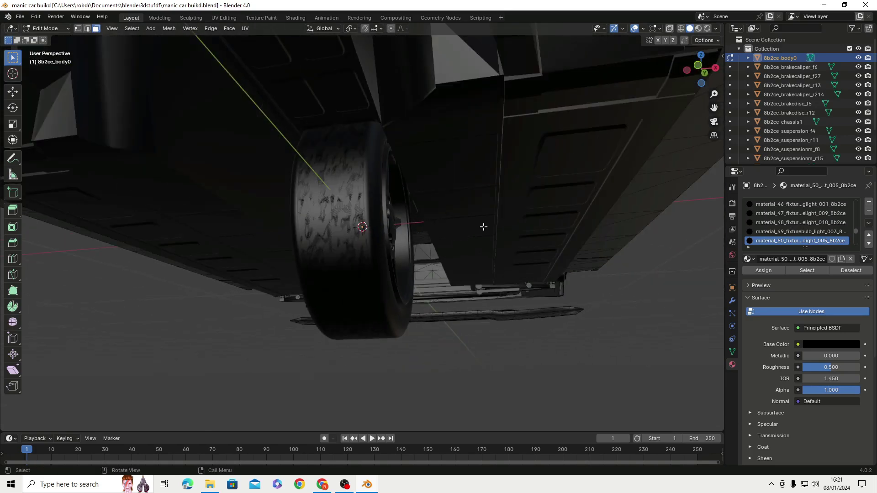
{"action": "middle_click_drag", "start_coordinate": [483, 227], "coordinate": [450, 182]}
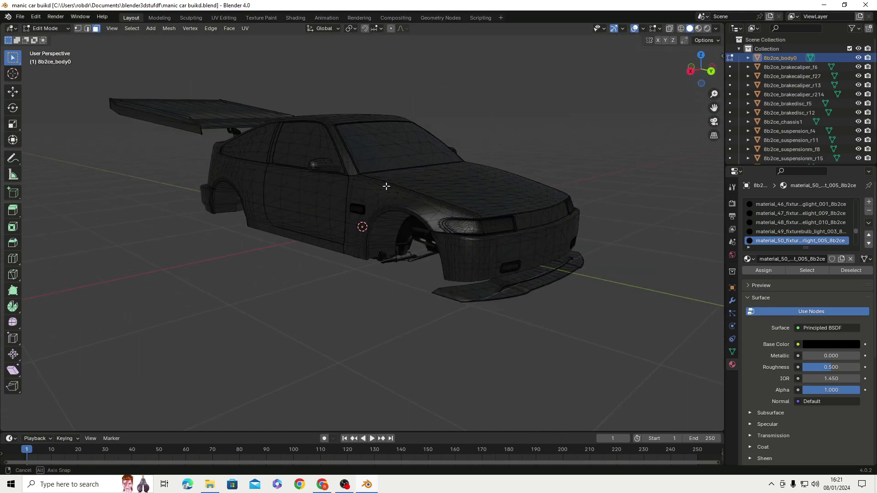
{"action": "middle_click_drag", "start_coordinate": [385, 186], "coordinate": [343, 151]}
{"action": "middle_click_drag", "start_coordinate": [325, 194], "coordinate": [365, 188]}
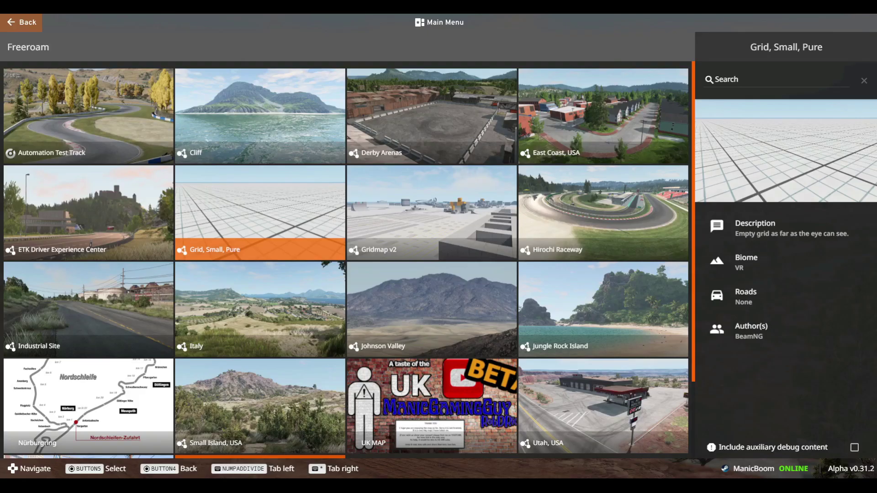
Step: Switch to BeamNG.drive and load the Grid, Small, Pure map in Freeroam at the Default spawn point
{"action": "key", "text": "Up"}
{"action": "key", "text": "Right"}
{"action": "key", "text": "Down"}
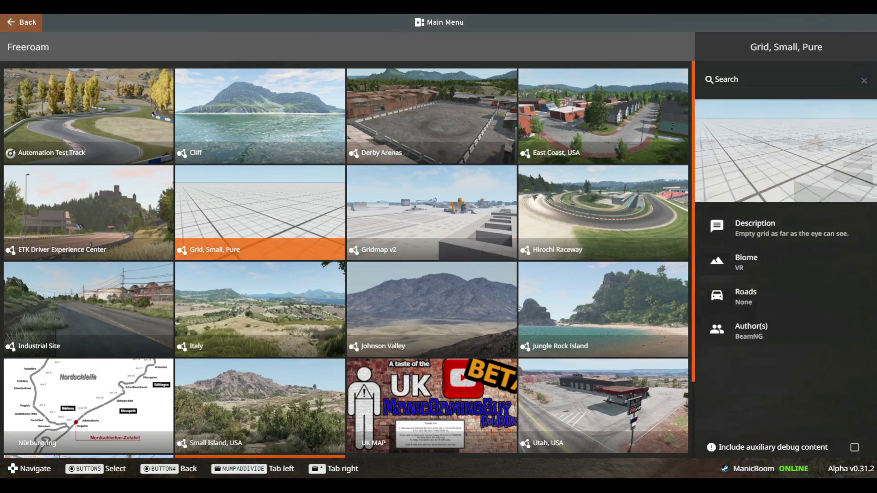
{"action": "left_click", "coordinate": [257, 209]}
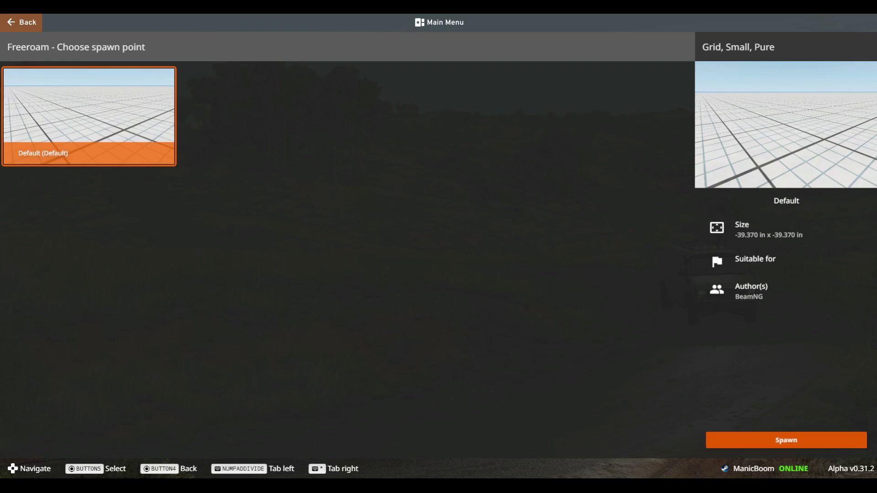
{"action": "key", "text": "Return"}
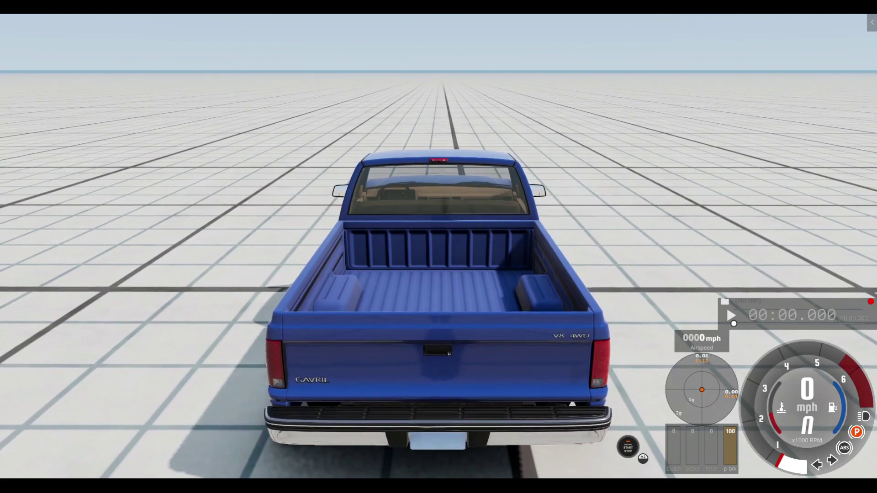
Step: Replace the current vehicle with the Blender2 configuration of the manic Blender2 car
{"action": "key", "text": "Escape"}
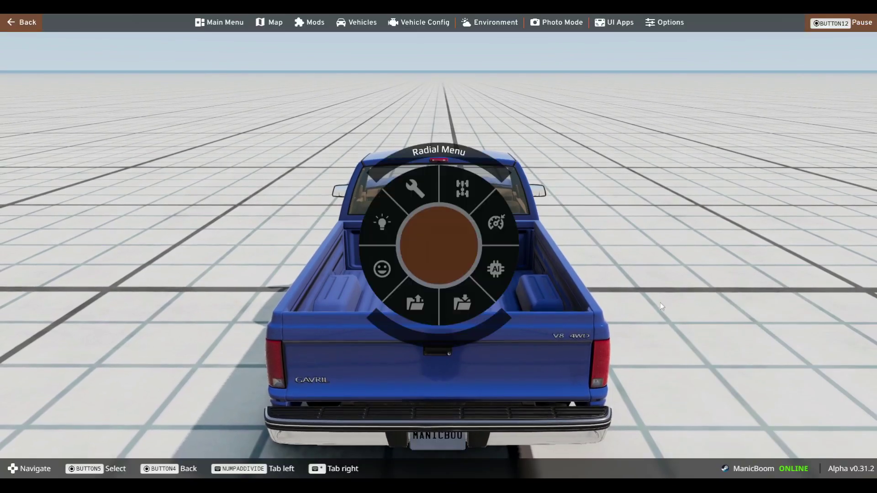
{"action": "left_click", "coordinate": [363, 21]}
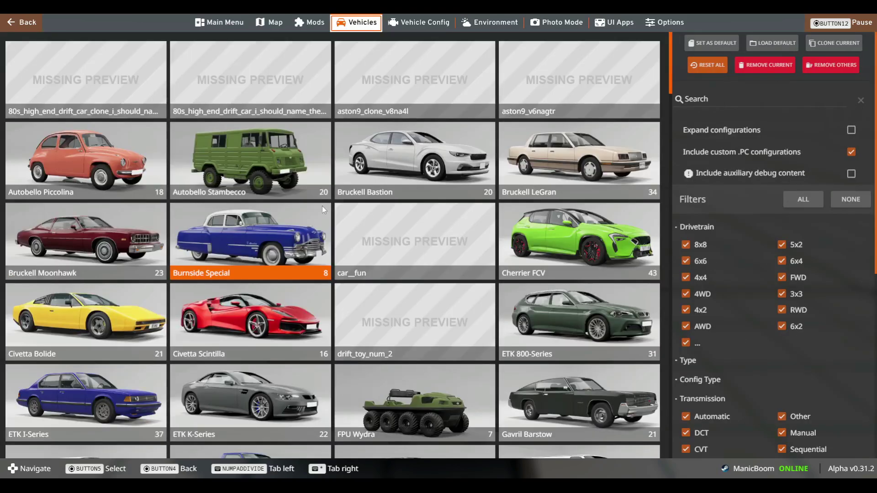
{"action": "scroll", "coordinate": [306, 228], "scroll_direction": "down", "scroll_amount": 15}
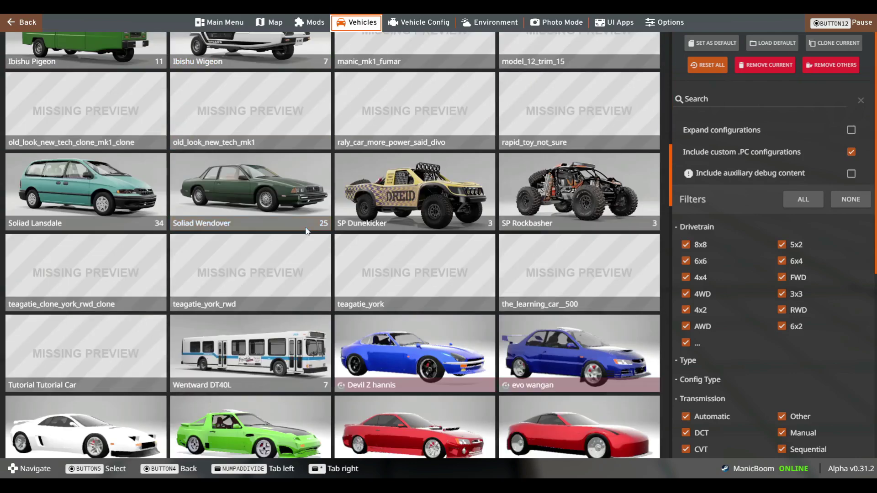
{"action": "scroll", "coordinate": [305, 228], "scroll_direction": "down", "scroll_amount": 2}
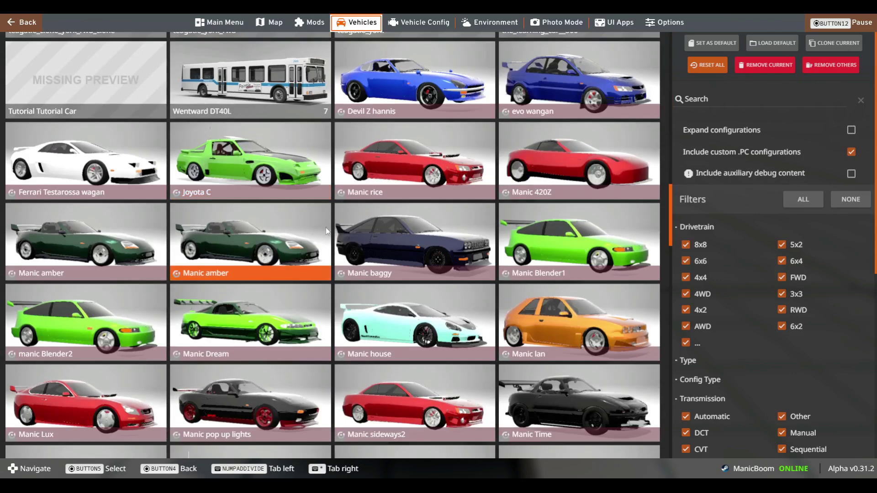
{"action": "left_click", "coordinate": [97, 332]}
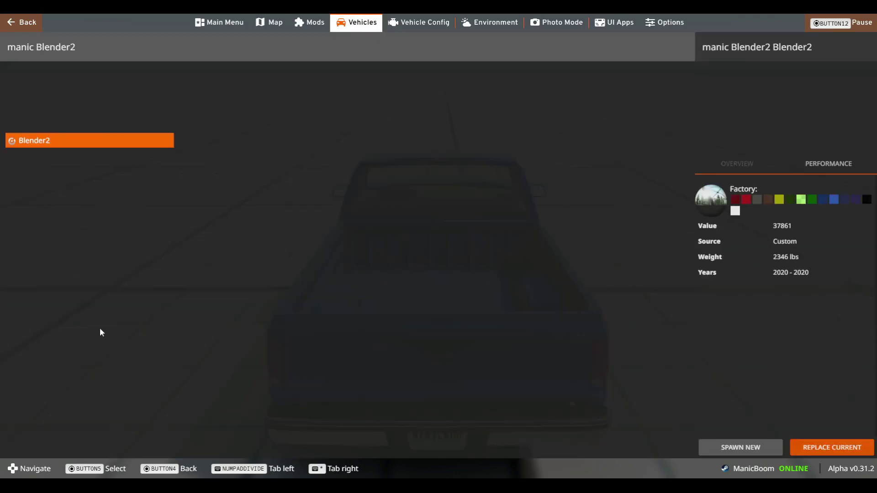
{"action": "left_click", "coordinate": [812, 446]}
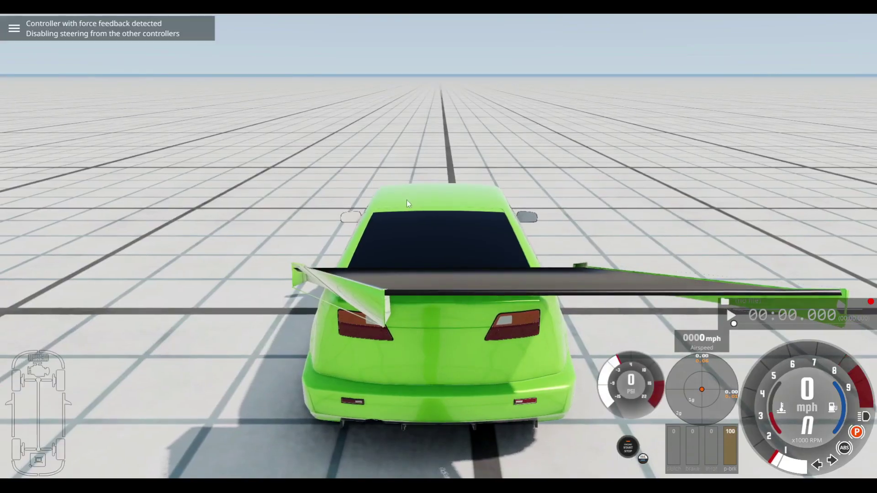
Step: Examine the spawned green car's stretched spoiler and bodywork from the rear, front and side
{"action": "right_click_drag", "start_coordinate": [402, 228], "coordinate": [411, 255]}
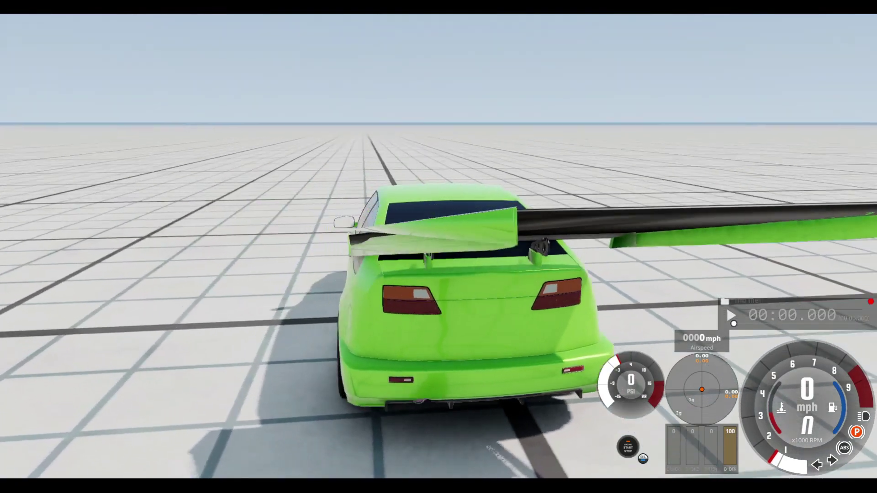
{"action": "right_click_drag", "start_coordinate": [306, 251], "coordinate": [169, 260]}
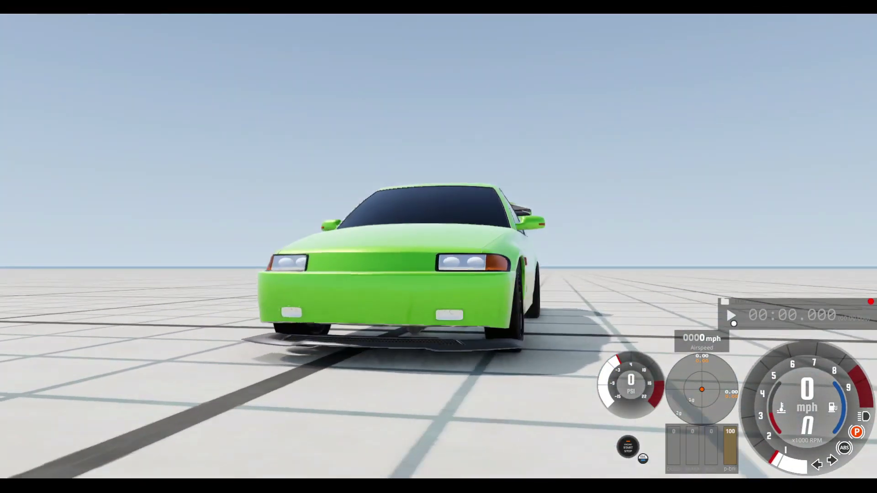
{"action": "right_click_drag", "start_coordinate": [438, 246], "coordinate": [270, 242]}
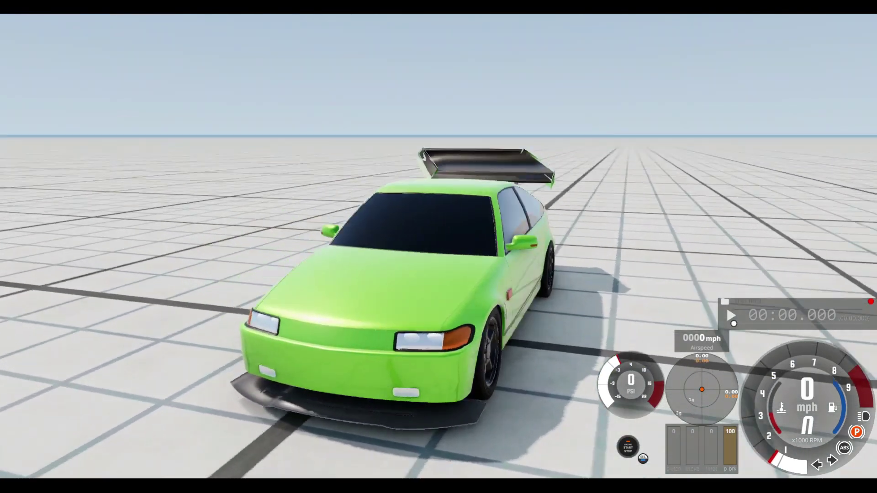
{"action": "right_click_drag", "start_coordinate": [123, 299], "coordinate": [48, 216]}
{"action": "right_click_drag", "start_coordinate": [106, 246], "coordinate": [187, 222]}
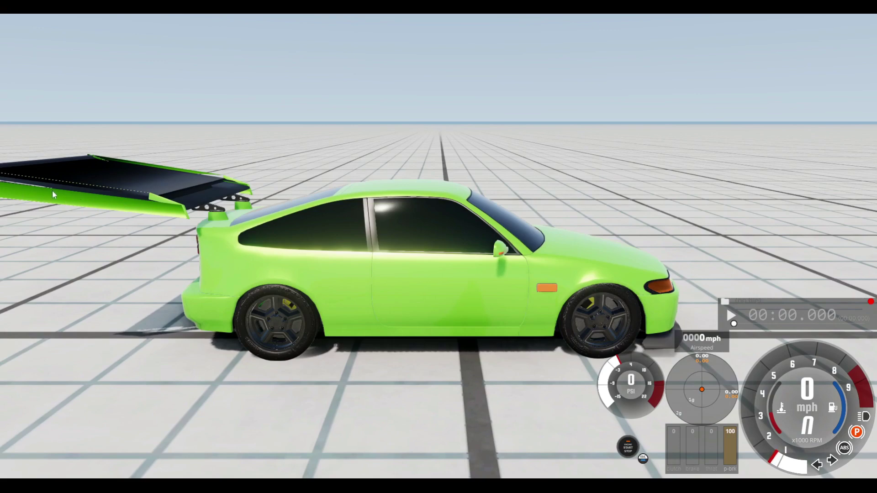
Step: Examine the green car's side profile and front corner from low and raised viewpoints
{"action": "right_click_drag", "start_coordinate": [207, 240], "coordinate": [448, 360]}
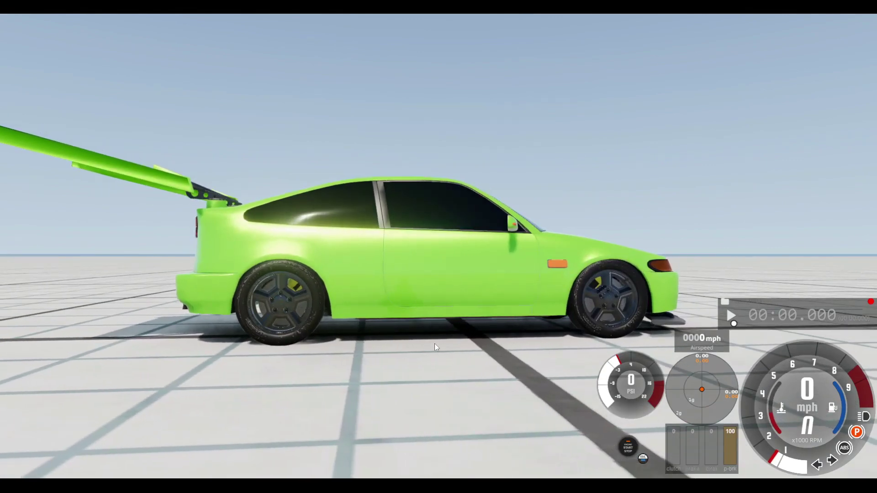
{"action": "right_click_drag", "start_coordinate": [425, 325], "coordinate": [466, 230]}
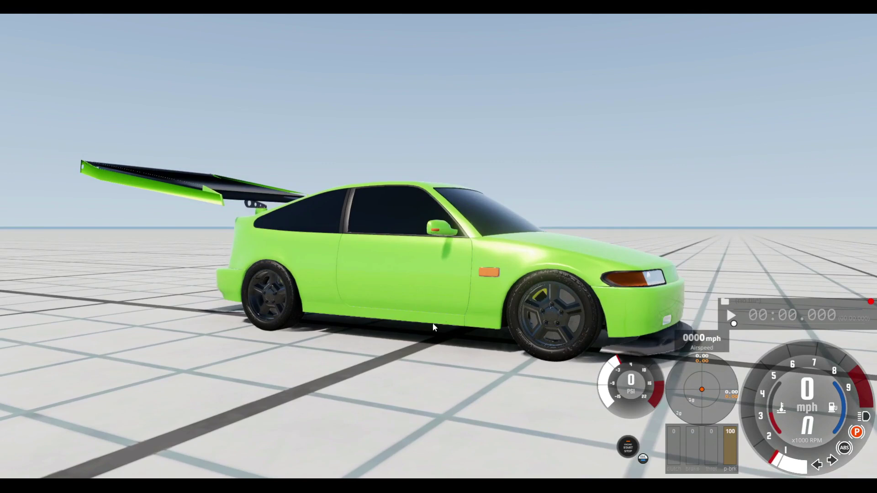
{"action": "mouse_move", "coordinate": [618, 202]}
{"action": "right_mouse_down"}
{"action": "mouse_move", "coordinate": [480, 201]}
{"action": "mouse_move", "coordinate": [620, 203]}
{"action": "right_mouse_up"}
{"action": "key", "text": "e"}
{"action": "left_click", "coordinate": [482, 298]}
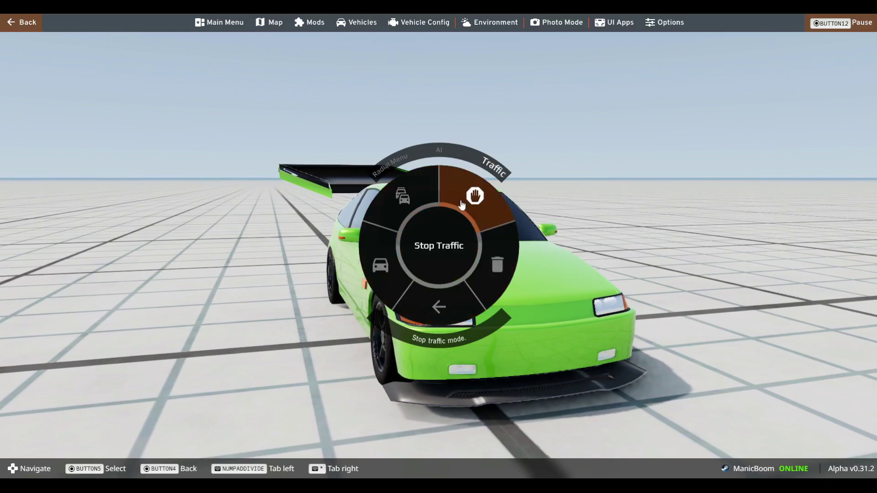
{"action": "left_click", "coordinate": [439, 306]}
{"action": "left_click", "coordinate": [434, 249]}
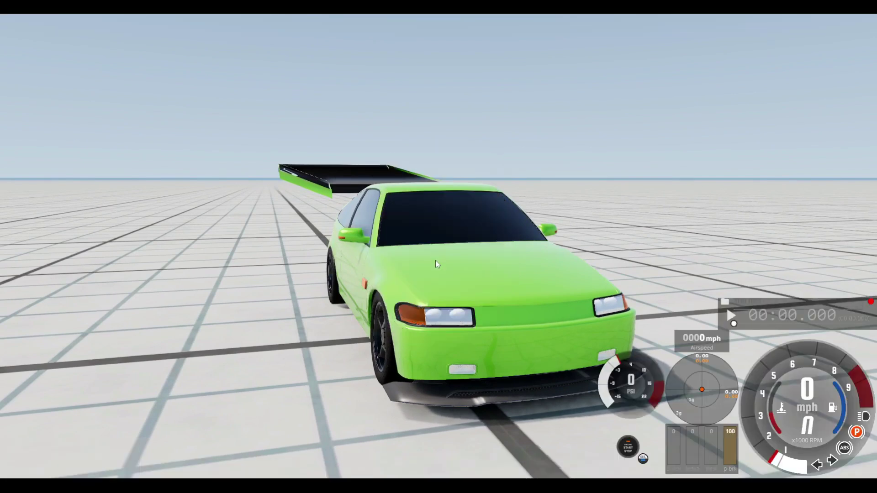
Step: Switch on the car's low-beam headlights and raise them to high beam
{"action": "key", "text": "e"}
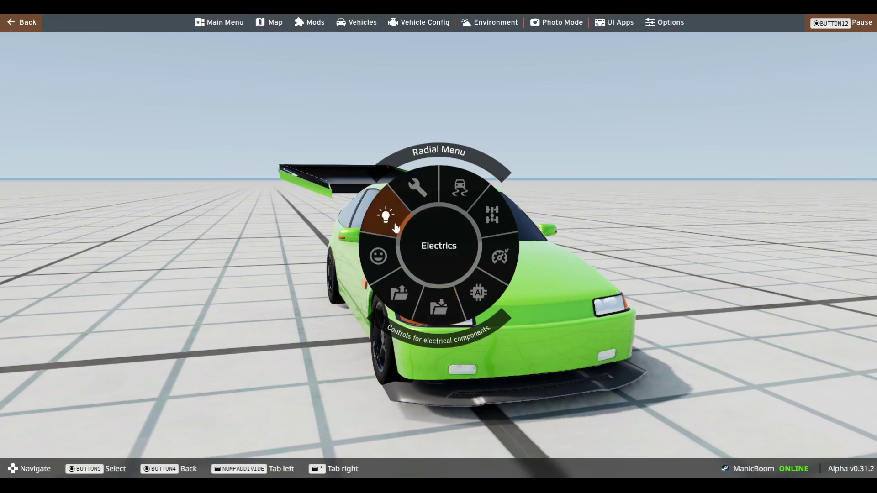
{"action": "left_click", "coordinate": [395, 228]}
{"action": "left_click", "coordinate": [388, 278]}
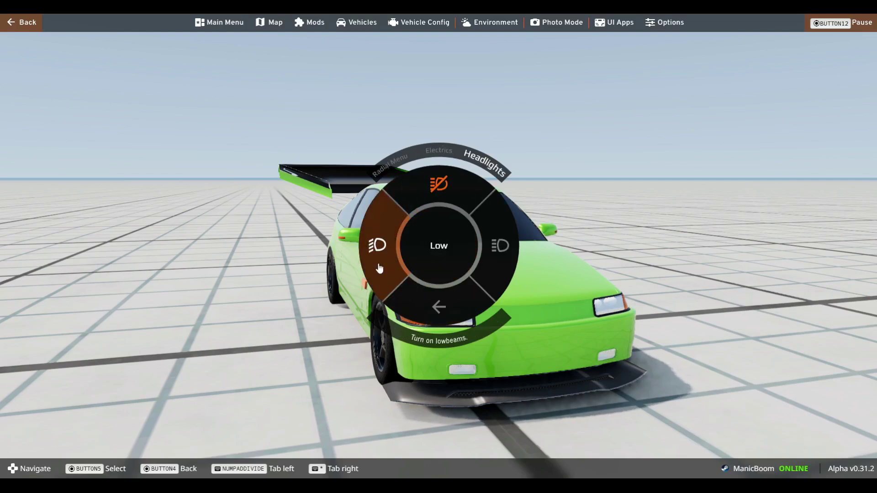
{"action": "left_click", "coordinate": [384, 248]}
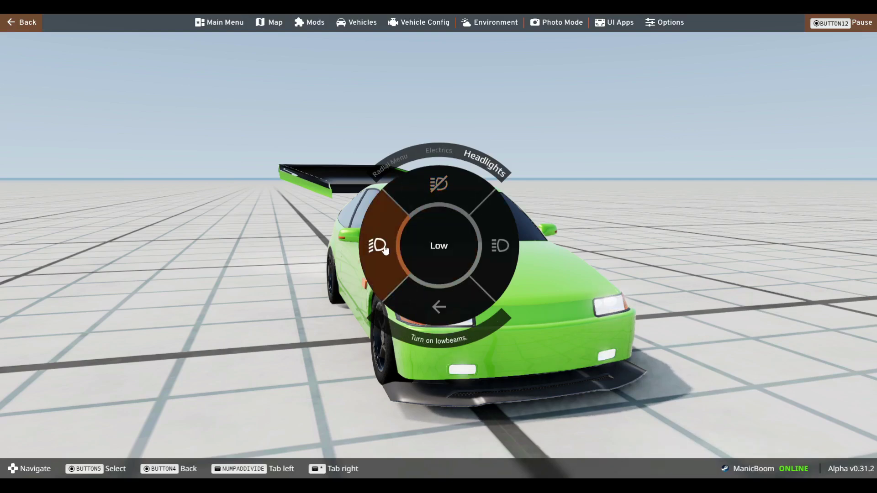
{"action": "left_click", "coordinate": [491, 245]}
{"action": "key", "text": "Escape"}
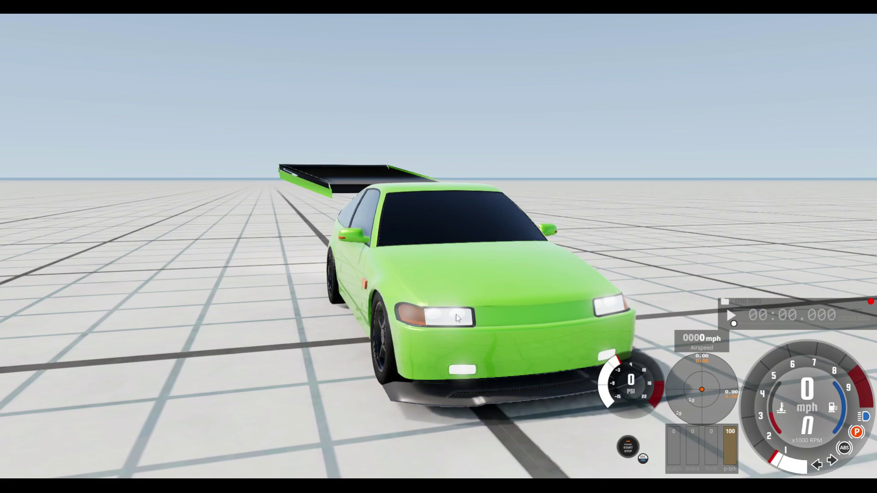
Step: Examine the lit headlights and fog lights, the lower side bodywork and the wheels up close
{"action": "right_click_drag", "start_coordinate": [455, 315], "coordinate": [454, 292]}
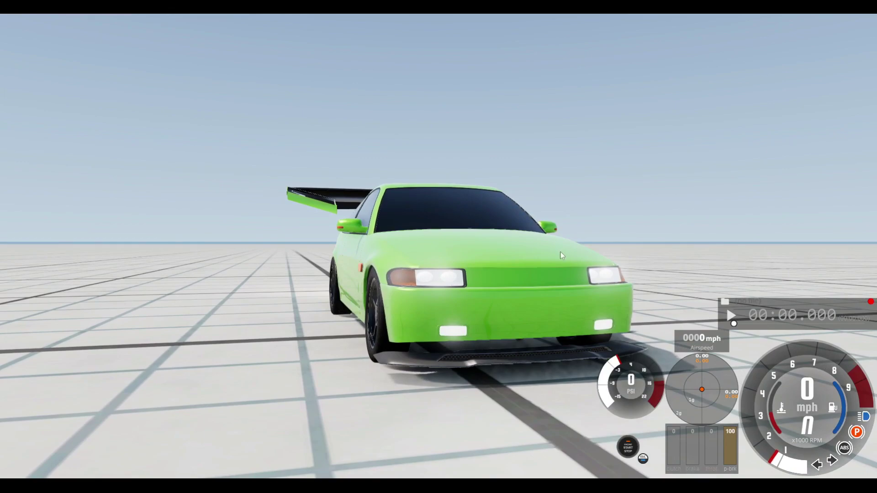
{"action": "right_click_drag", "start_coordinate": [560, 251], "coordinate": [411, 274]}
{"action": "right_click_drag", "start_coordinate": [607, 274], "coordinate": [605, 280]}
{"action": "right_click_drag", "start_coordinate": [547, 313], "coordinate": [508, 310]}
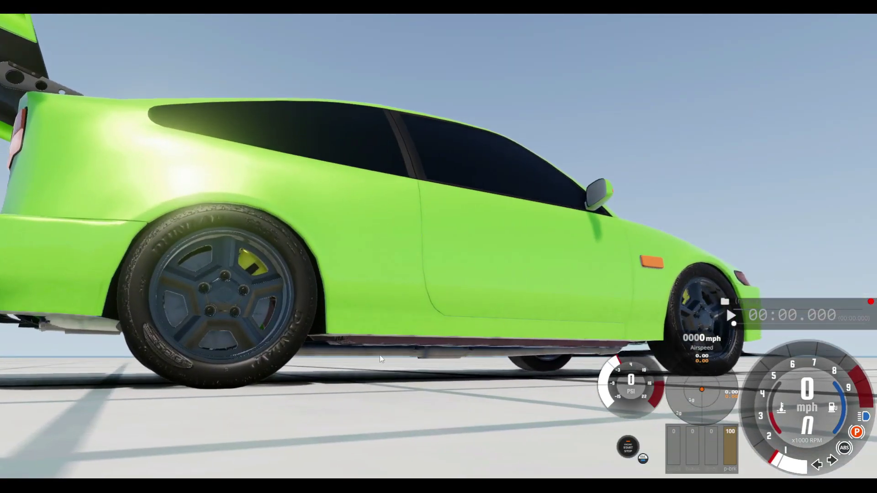
{"action": "right_click_drag", "start_coordinate": [626, 210], "coordinate": [640, 210]}
{"action": "right_click_drag", "start_coordinate": [386, 201], "coordinate": [365, 201]}
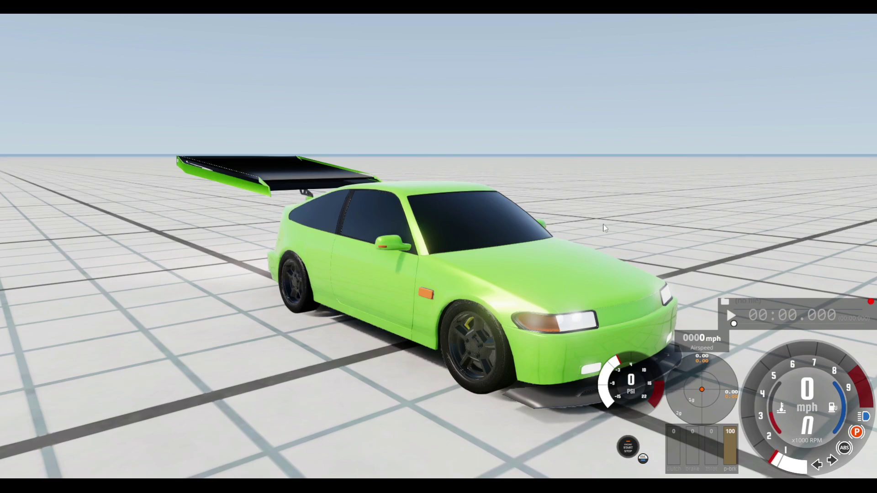
{"action": "right_click_drag", "start_coordinate": [633, 231], "coordinate": [633, 229]}
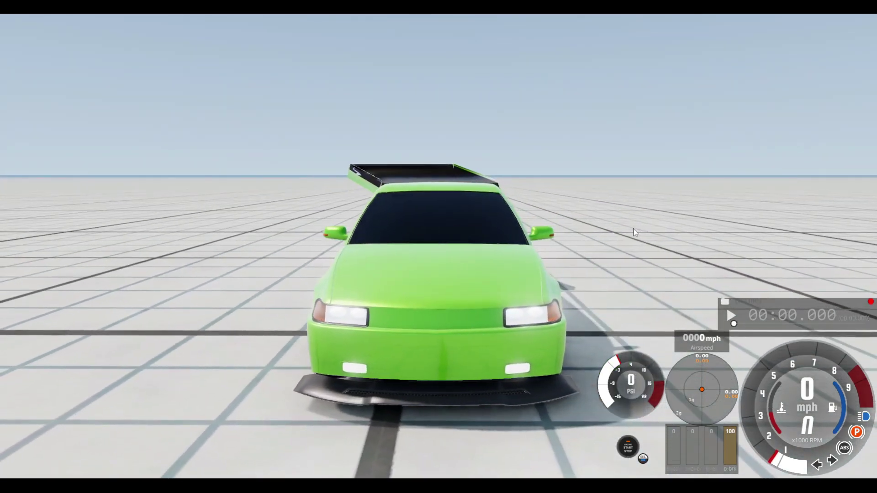
Step: Examine the stretched spoiler and overall body shape from above, from the side and from the front corner
{"action": "right_click_drag", "start_coordinate": [429, 219], "coordinate": [470, 127]}
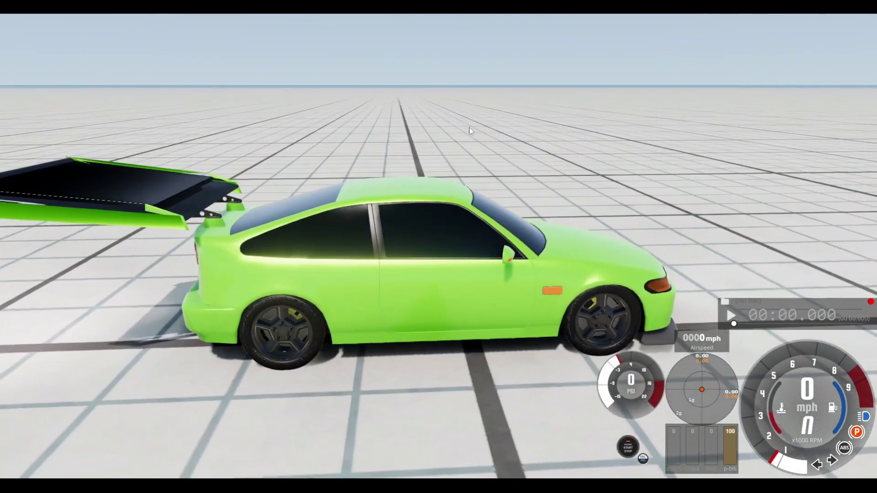
{"action": "right_click_drag", "start_coordinate": [641, 179], "coordinate": [813, 187]}
{"action": "right_click_drag", "start_coordinate": [639, 130], "coordinate": [542, 218]}
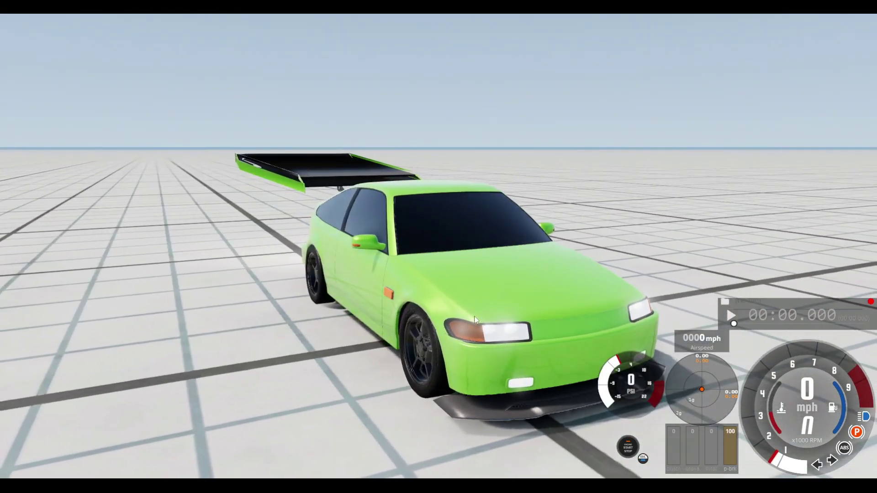
{"action": "right_click_drag", "start_coordinate": [522, 327], "coordinate": [721, 238]}
{"action": "right_click_drag", "start_coordinate": [293, 251], "coordinate": [356, 207]}
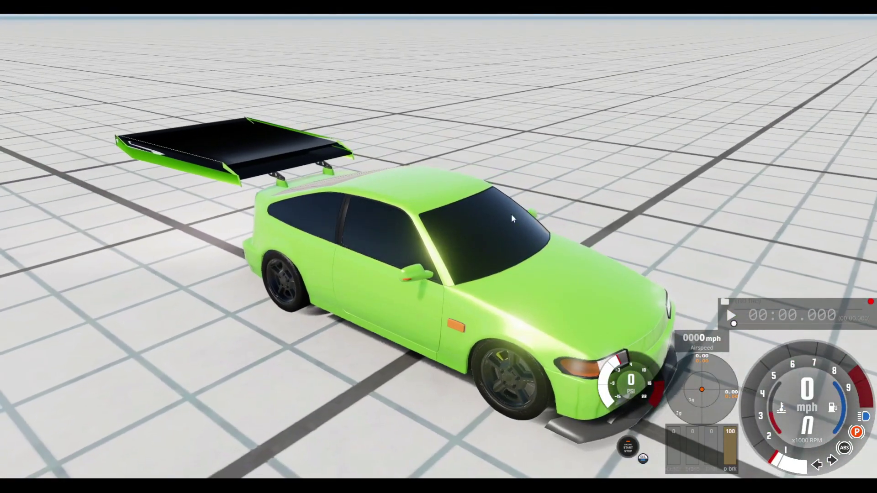
{"action": "right_click_drag", "start_coordinate": [682, 205], "coordinate": [490, 258]}
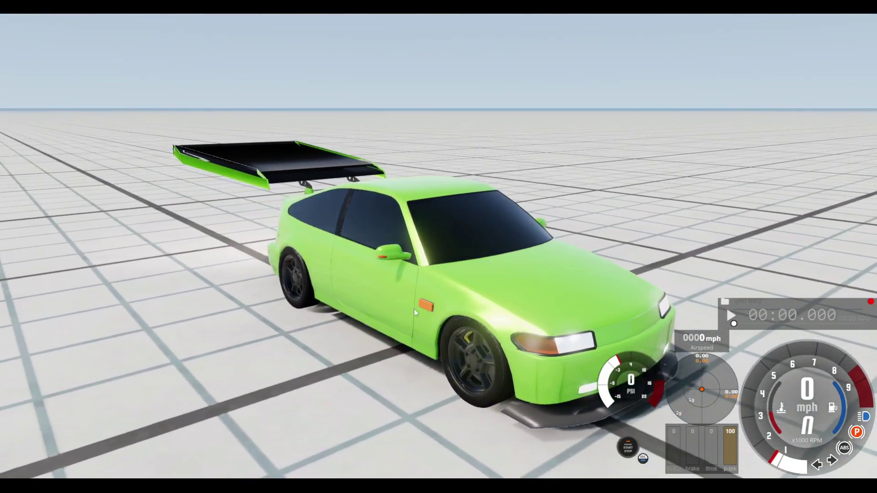
{"action": "right_click_drag", "start_coordinate": [415, 312], "coordinate": [397, 316]}
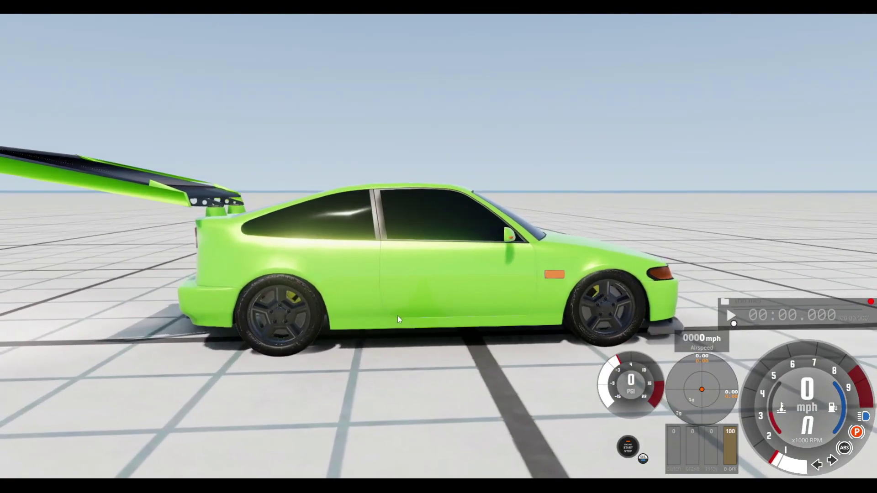
{"action": "right_click_drag", "start_coordinate": [631, 227], "coordinate": [461, 258]}
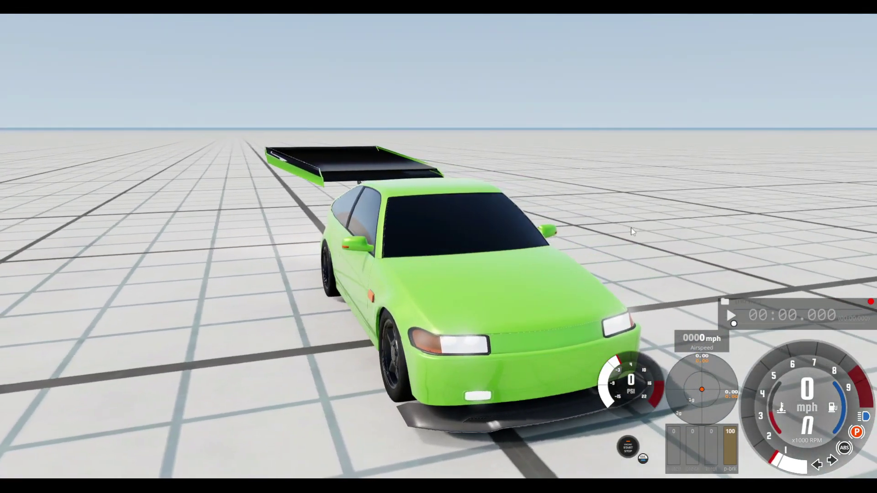
{"action": "right_click_drag", "start_coordinate": [616, 227], "coordinate": [485, 268]}
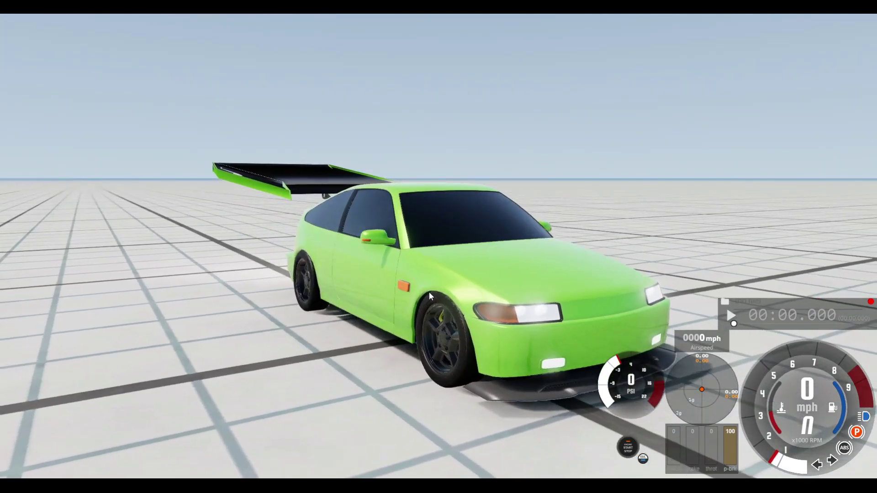
Step: Drive the car forward a short distance in side view and brake it to a stop
{"action": "right_click_drag", "start_coordinate": [383, 273], "coordinate": [351, 252]}
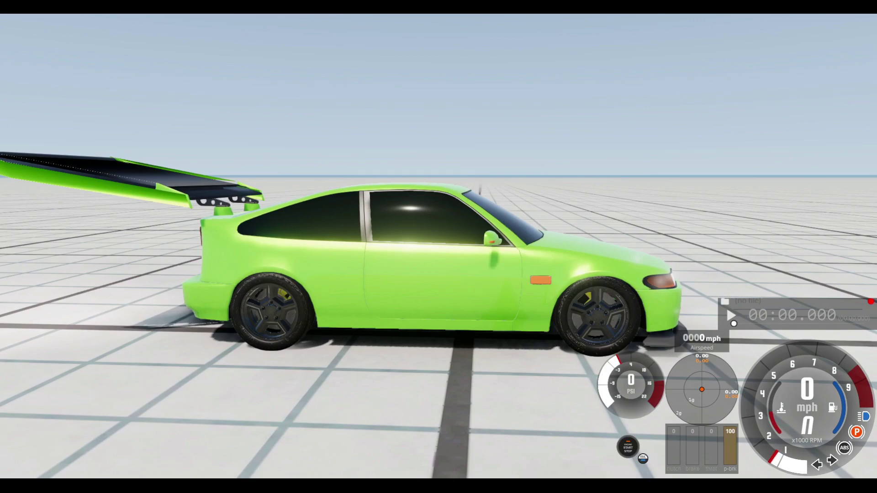
{"action": "key", "text": "Up"}
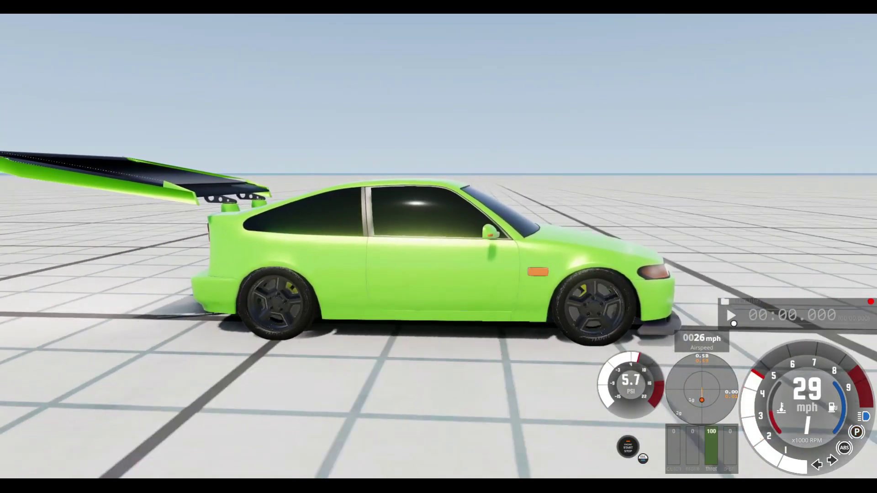
{"action": "key", "text": "Down"}
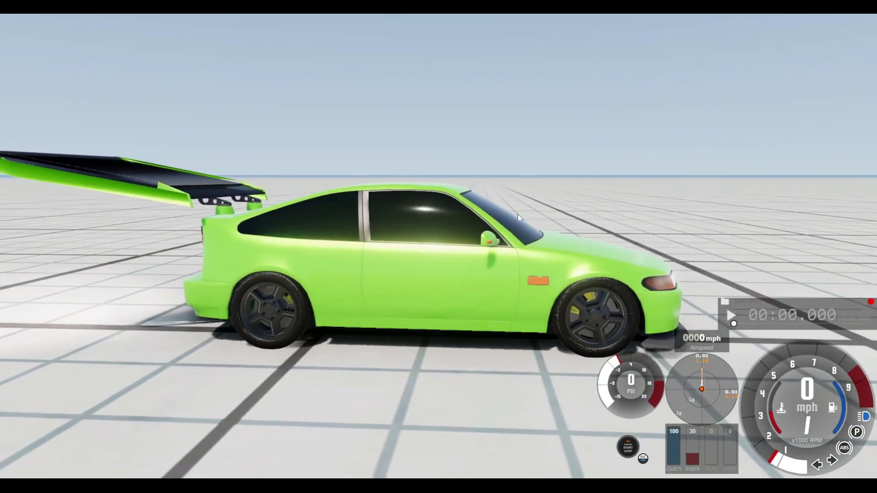
Step: Display the grabbable nodes around the car's front end and inspect the body from the front and front corner
{"action": "right_click_drag", "start_coordinate": [323, 235], "coordinate": [256, 246]}
{"action": "right_click_drag", "start_coordinate": [566, 311], "coordinate": [491, 267]}
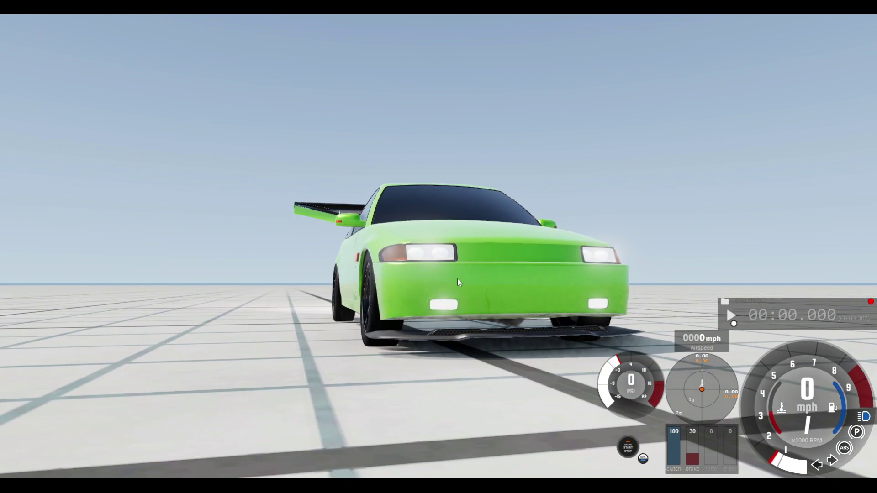
{"action": "key", "text": "ctrl"}
{"action": "key", "text": "KP_6"}
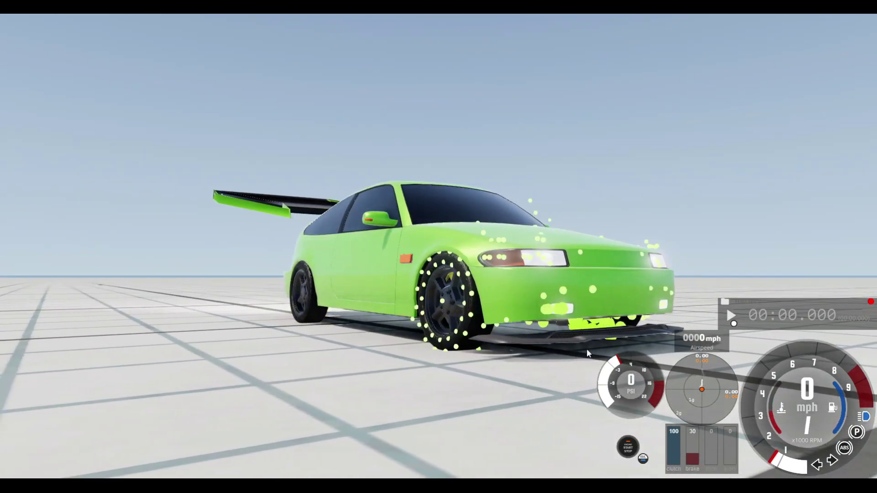
{"action": "right_click_drag", "start_coordinate": [316, 247], "coordinate": [451, 193]}
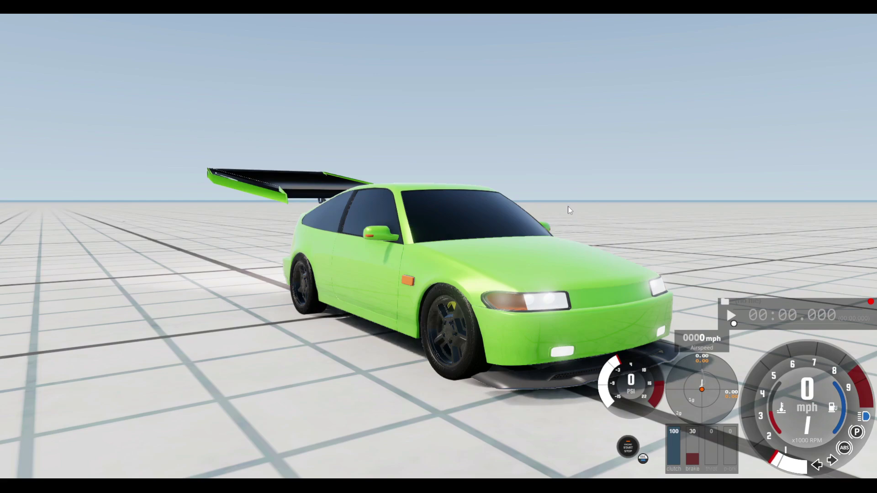
{"action": "right_click_drag", "start_coordinate": [563, 205], "coordinate": [493, 192]}
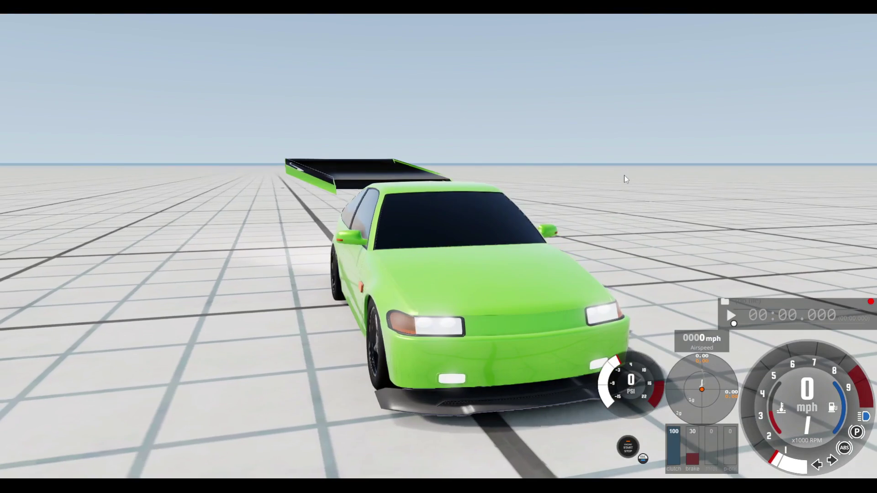